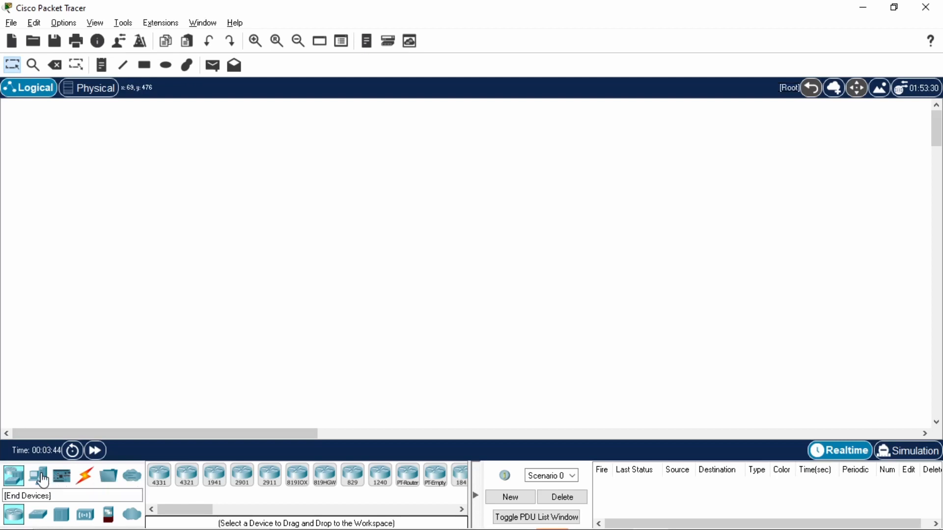
- Place three Server-PT devices in a triangular arrangement in the empty workspace
click(214, 475)
click(546, 212)
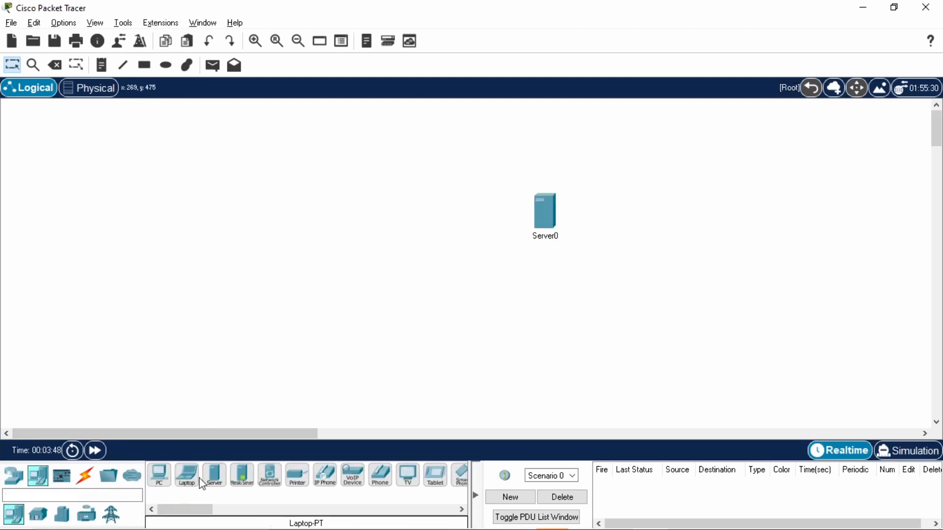
click(214, 475)
click(591, 256)
click(214, 475)
click(549, 305)
- Rename Server0, Server1 and Server2 as Web Server, DHCP Server and DNS Server
click(543, 237)
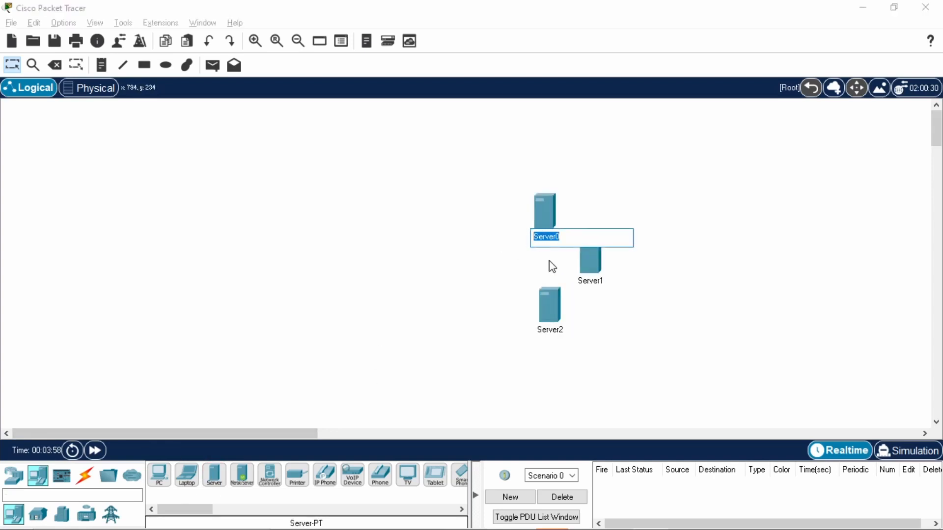
text(Web Server)
click(590, 281)
text(DHCP Server)
click(551, 331)
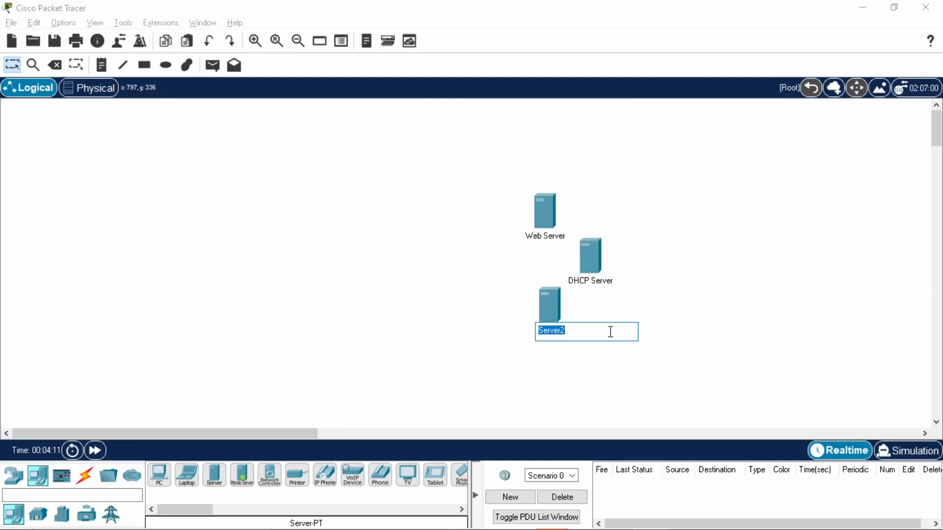
text(DNS Server)
key(Return)
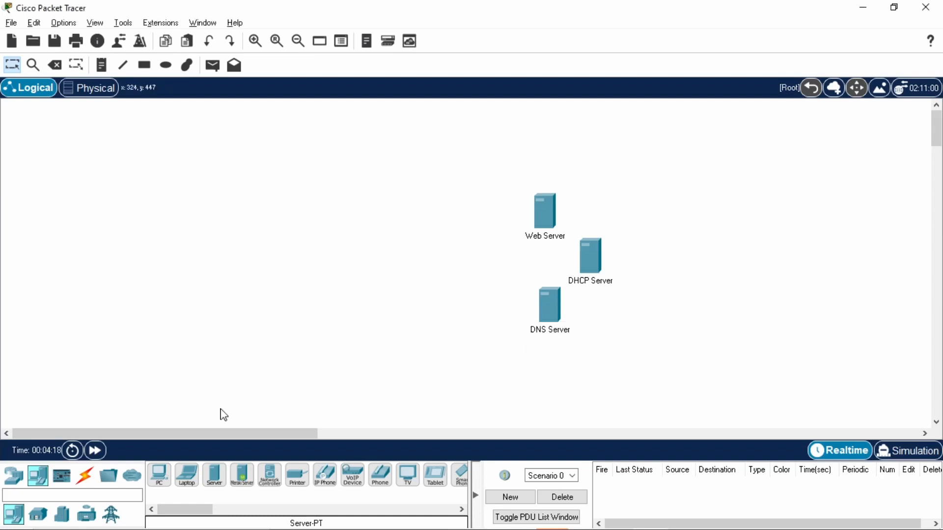
- Adjust the spacing of the three servers by moving each one slightly
drag(543, 306, 541, 311)
drag(591, 256, 591, 262)
drag(549, 221, 554, 220)
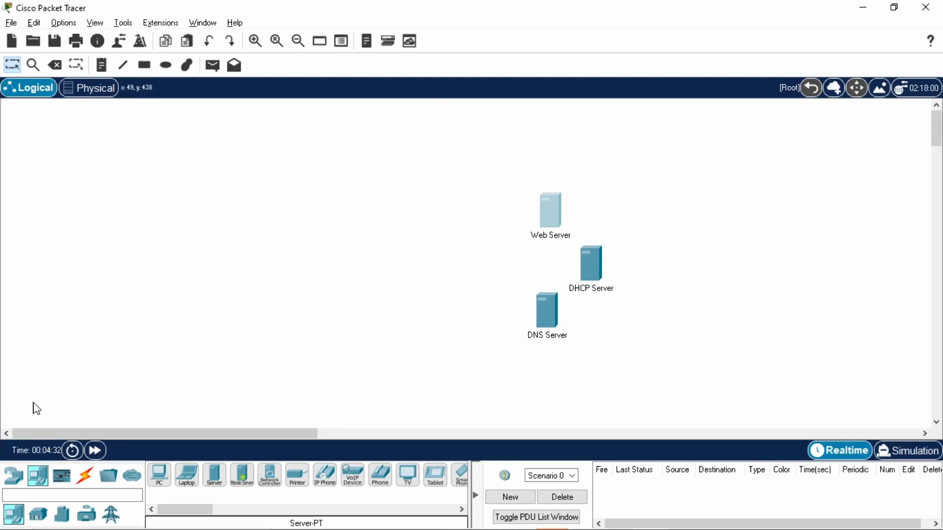
- Add a Switch-PT-Empty device beside the three servers
click(15, 476)
click(37, 515)
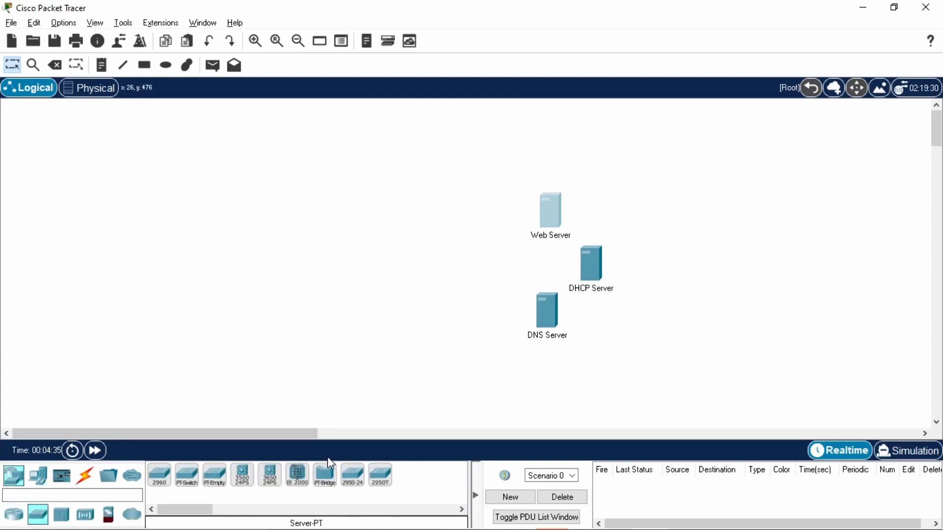
click(214, 474)
click(460, 273)
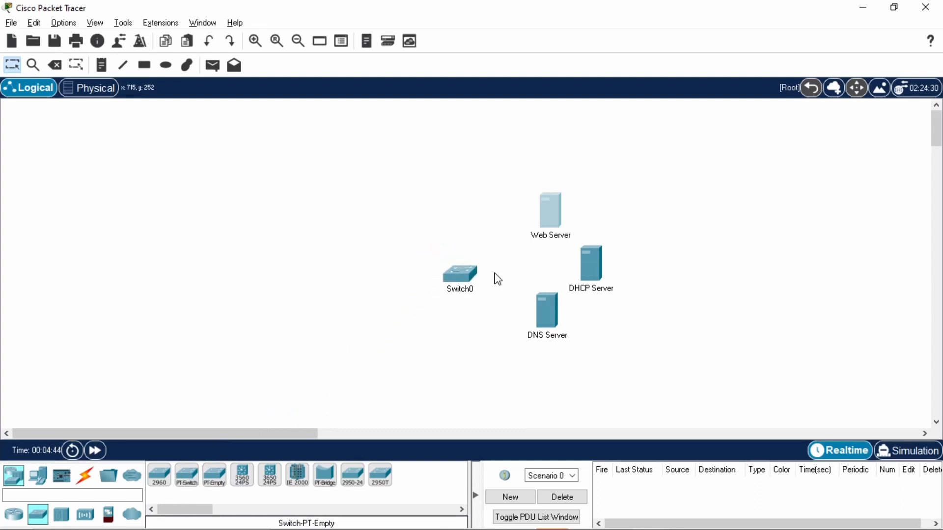
- Power off the empty switch and install three PT-SWITCH-NM-1CFE modules in its free slots
click(468, 275)
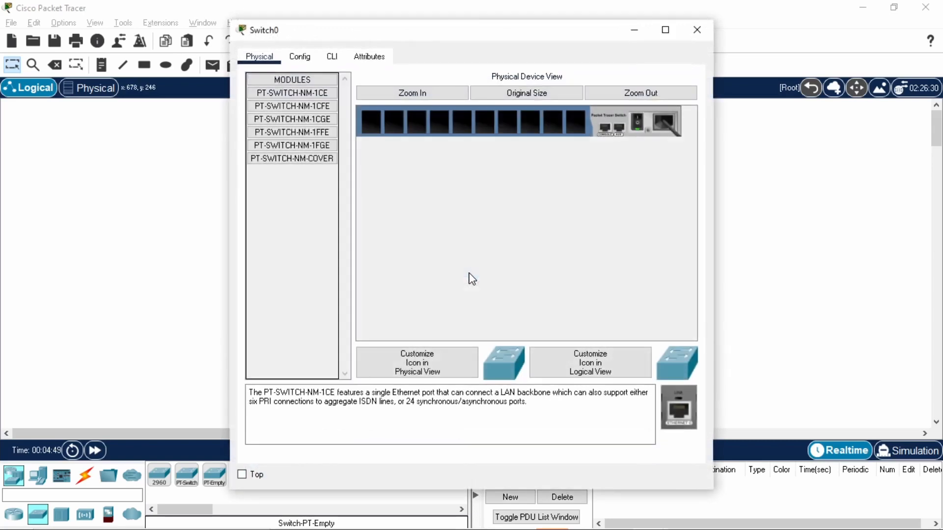
click(327, 110)
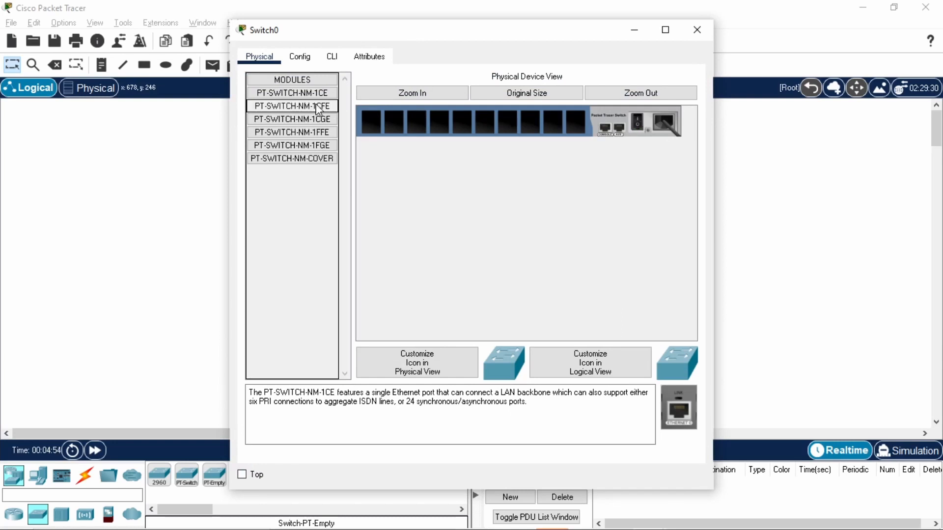
drag(319, 108, 576, 119)
drag(327, 107, 350, 112)
drag(350, 112, 530, 121)
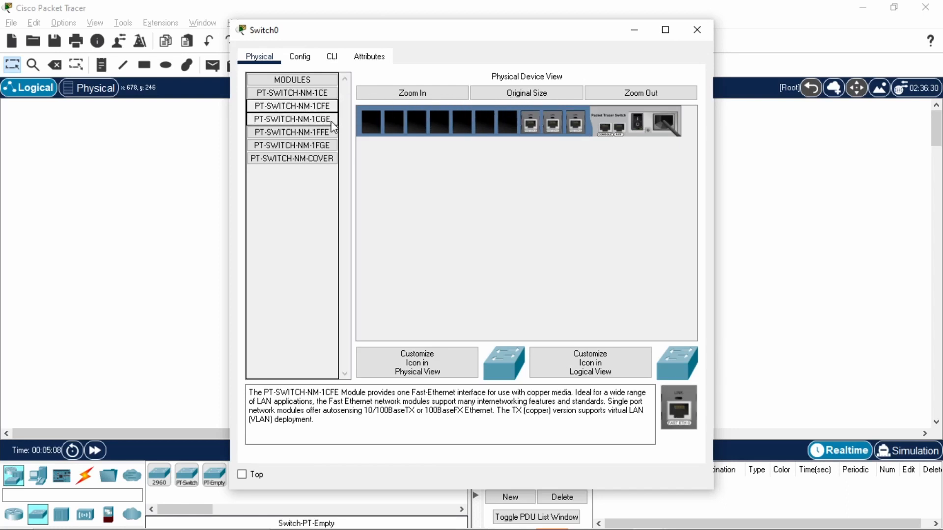
- Install one PT-SWITCH-NM-1CGE module next to the Fast Ethernet modules and power the switch back on
drag(332, 123, 359, 126)
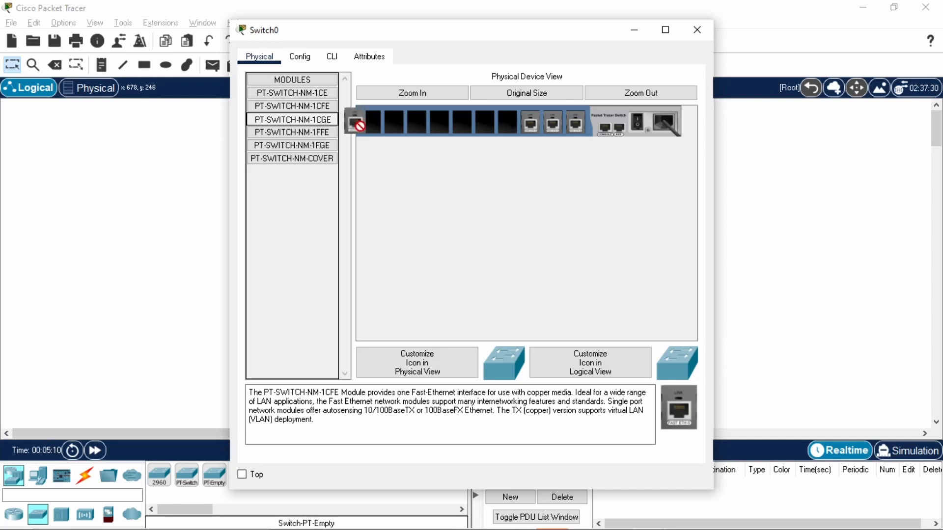
drag(426, 117, 507, 125)
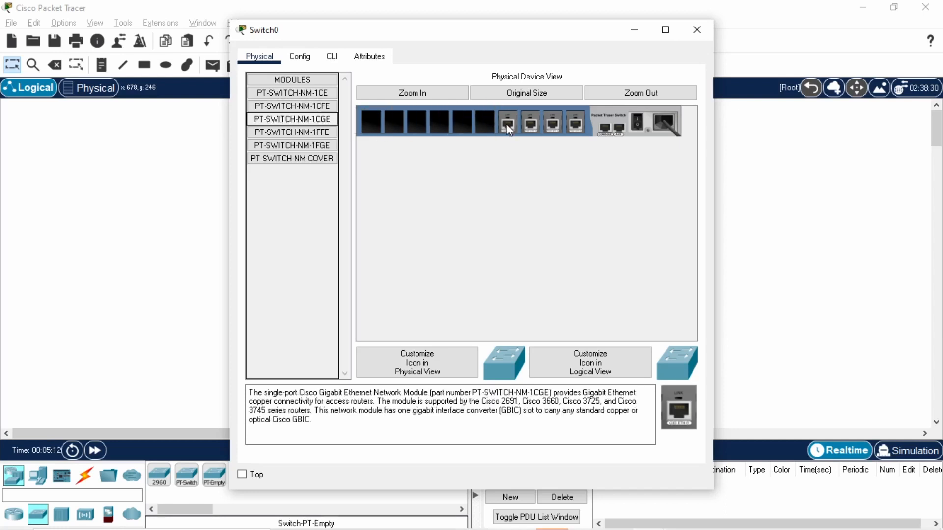
click(638, 121)
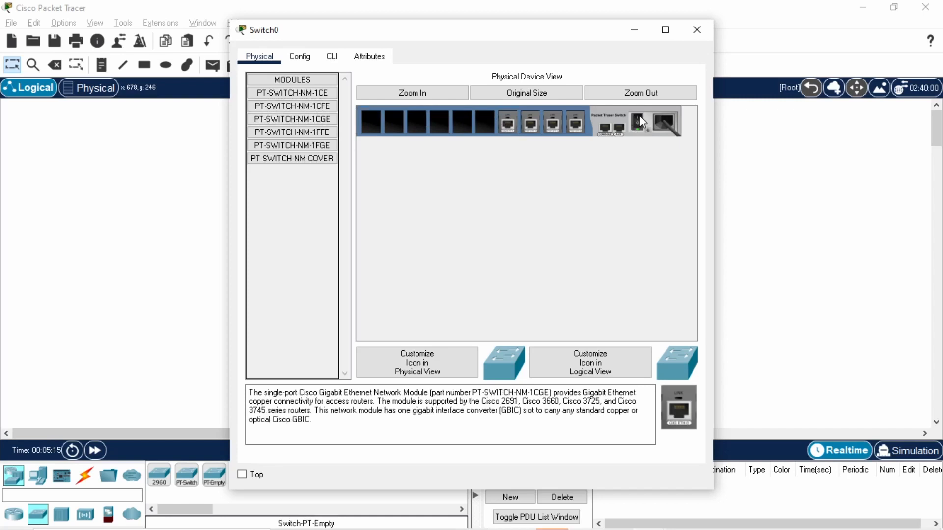
click(696, 30)
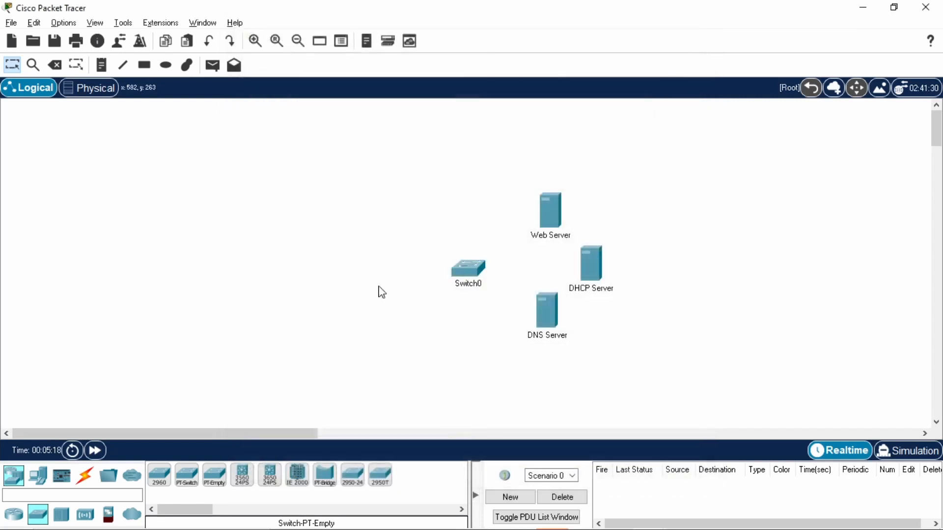
- Connect the Web Server's FastEthernet0 to the switch's FastEthernet0/1 with a copper straight-through cable
click(84, 475)
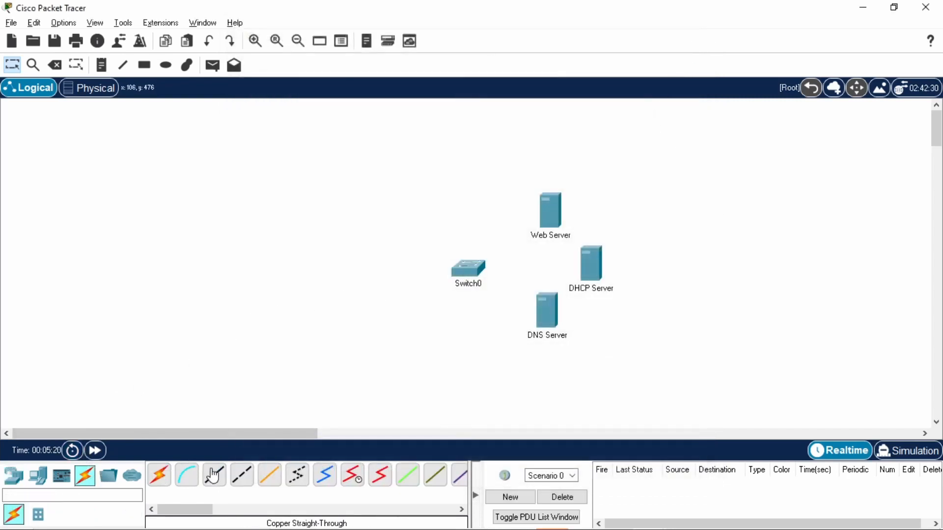
click(216, 480)
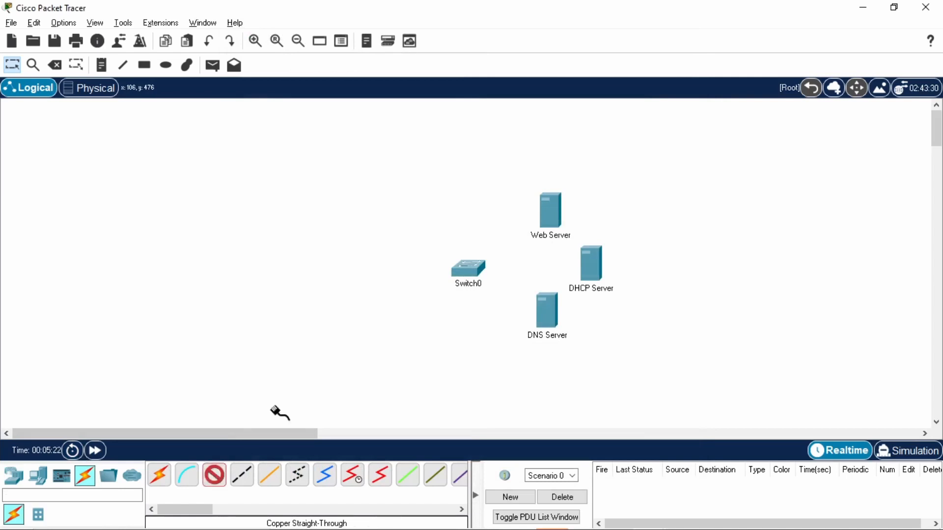
click(559, 222)
click(571, 232)
click(469, 268)
click(484, 291)
- Cable the DHCP Server's Fa0 to the switch's Fa1/1 and the DNS Server's Fa0 to Fa2/1 with copper straight-through
click(214, 476)
click(587, 263)
click(596, 273)
click(469, 268)
click(557, 316)
click(469, 268)
click(484, 322)
- Draw a black-outlined rectangle and move it around the switch and three servers
click(145, 69)
drag(403, 164, 568, 400)
click(12, 64)
drag(406, 320, 449, 309)
- Set the outline color for drawn shapes to blue, with no fill
click(668, 332)
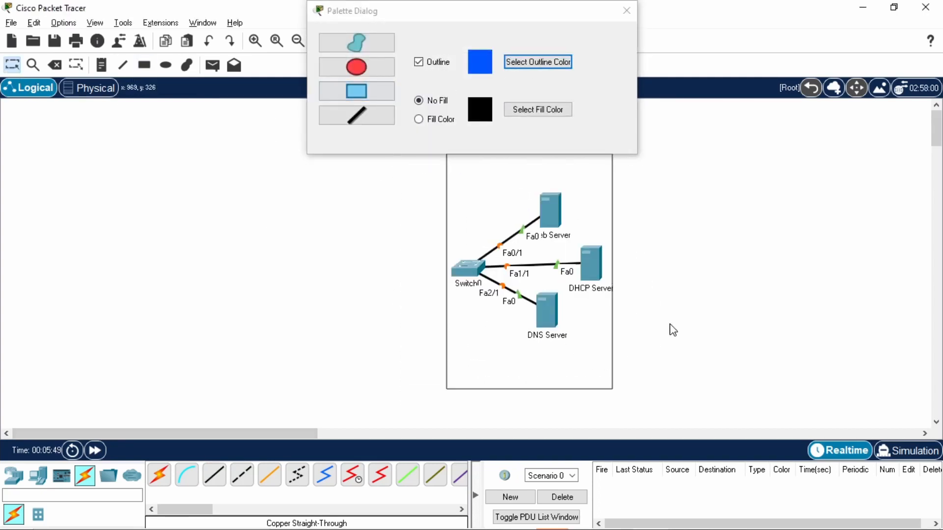
click(538, 62)
click(581, 384)
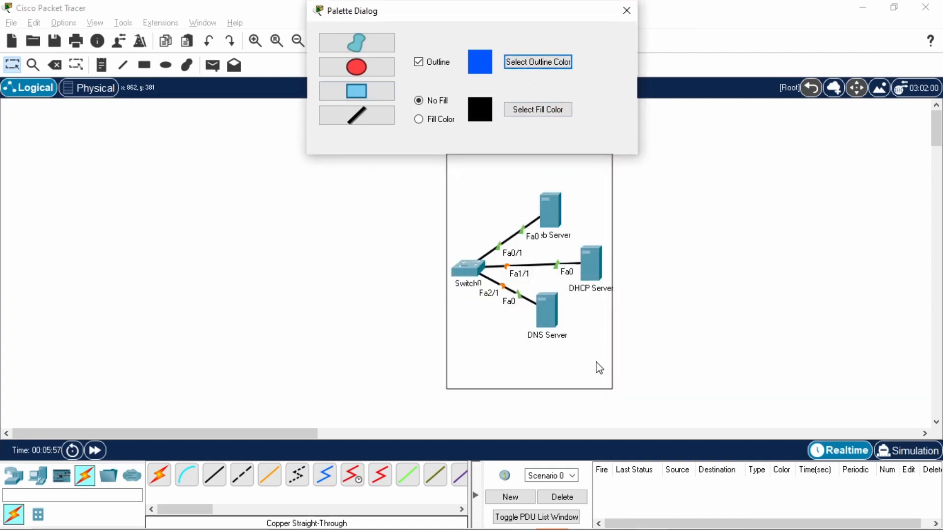
- Delete the black rectangle around the server network
click(626, 11)
click(55, 64)
click(478, 333)
click(473, 289)
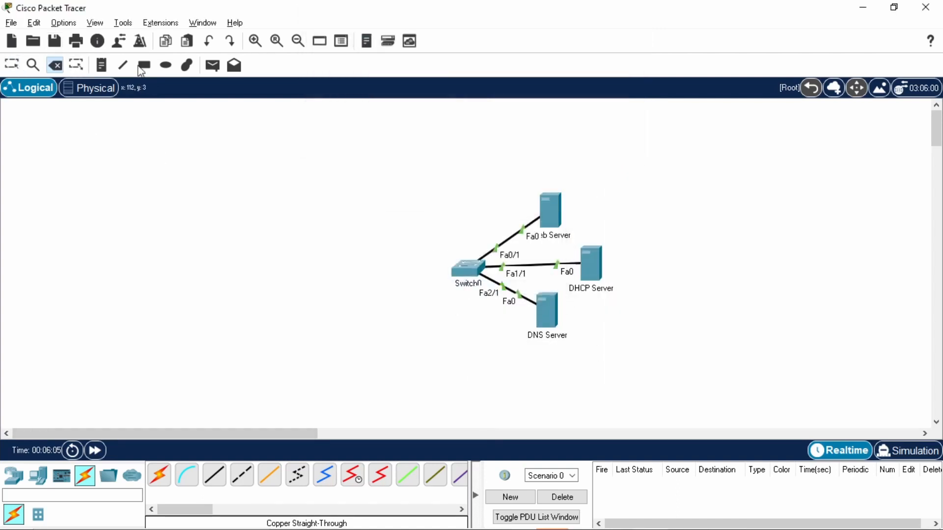
- Draw a blue-outlined rectangle enclosing the switch and all three servers
click(143, 65)
drag(442, 165, 620, 384)
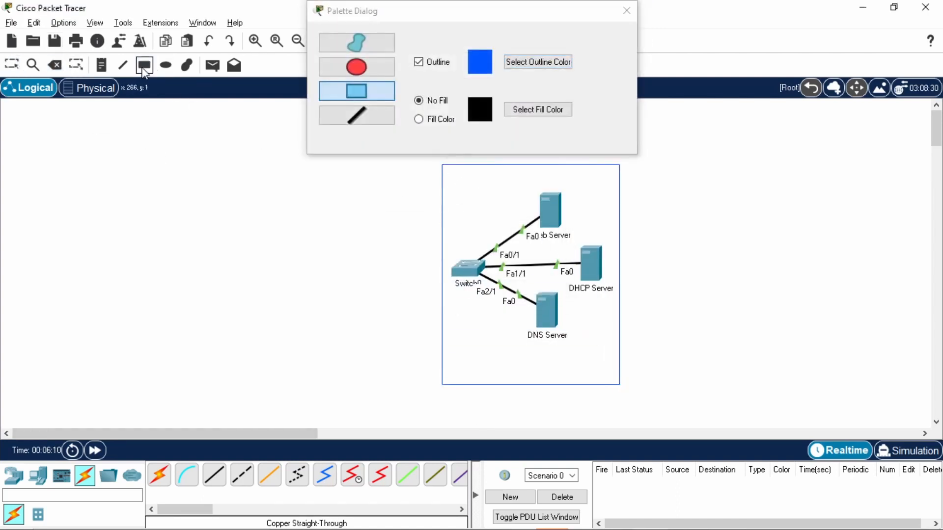
click(627, 10)
- Add a two-line note reading "Jaringan 1 - 3 Client" and "10.10.5.31" at the lower edge of the blue frame
click(102, 65)
click(451, 375)
text(Jar)
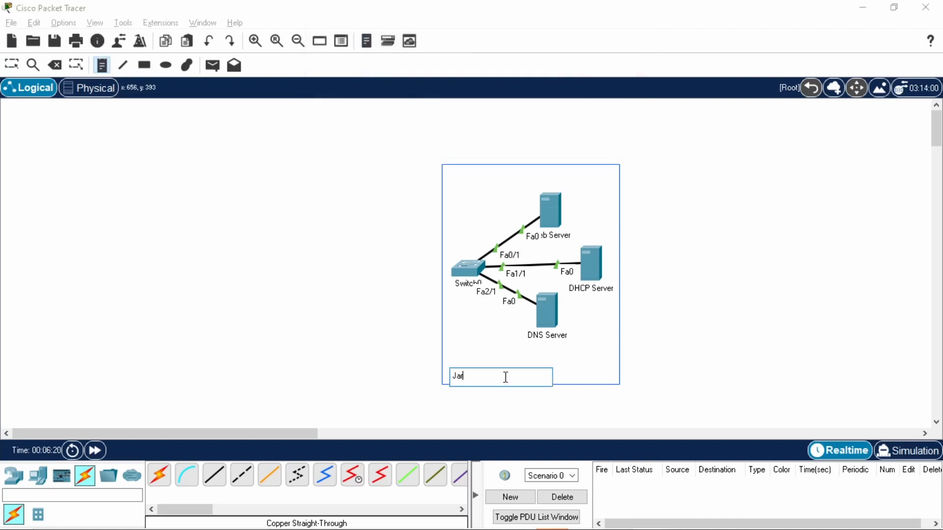
text(ingan 1 - 3 Client)
key(Return)
text(10)
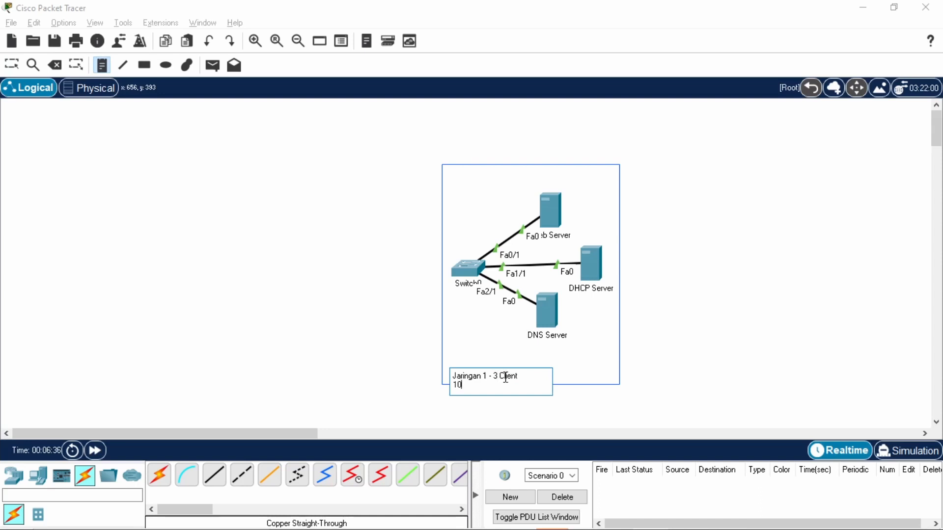
text(5.31)
click(661, 402)
- Move the note fully inside the blue frame and shift the whole framed network to the right
click(17, 66)
drag(479, 377, 475, 366)
drag(411, 152, 673, 396)
drag(546, 311, 608, 304)
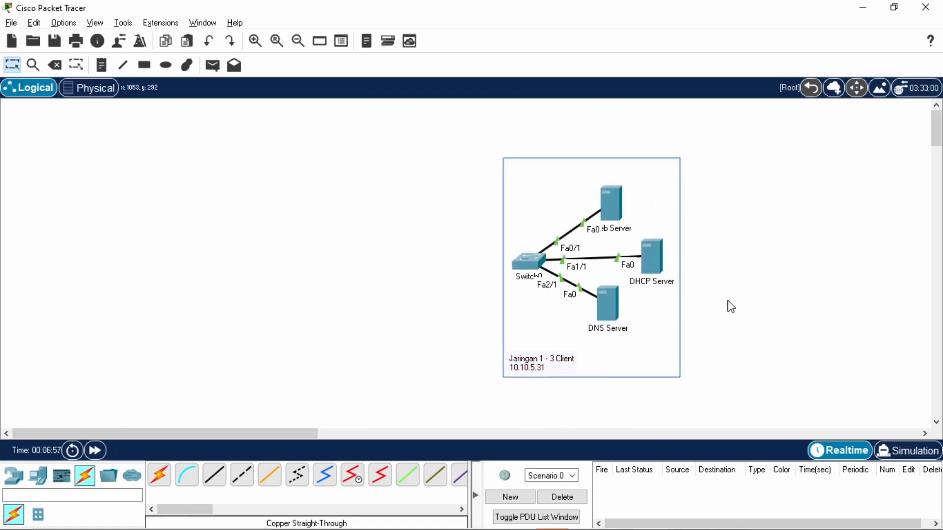
- Configure the DHCP Server's static IPv4 address 10.10.5.26, mask 255.255.255.248, gateway 10.10.5.25 and DNS server 10.10.5.27
click(655, 259)
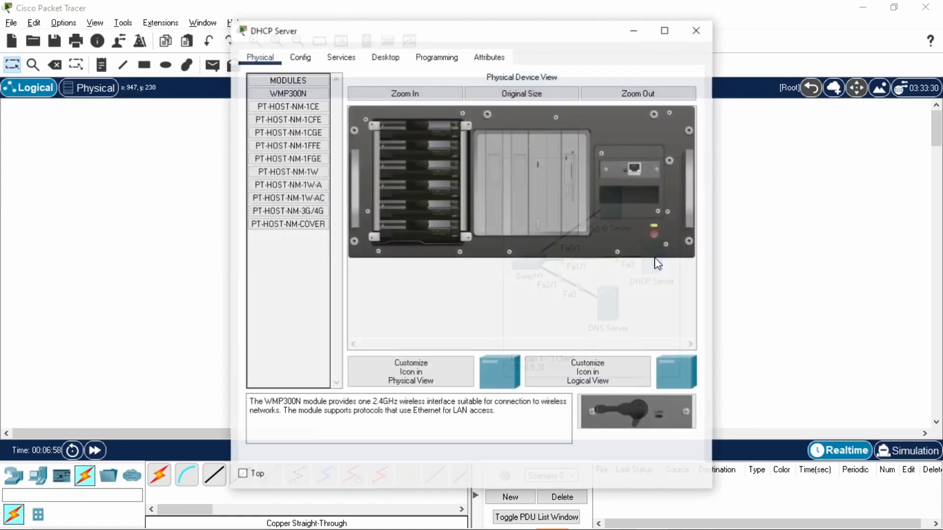
click(395, 61)
click(291, 131)
click(435, 136)
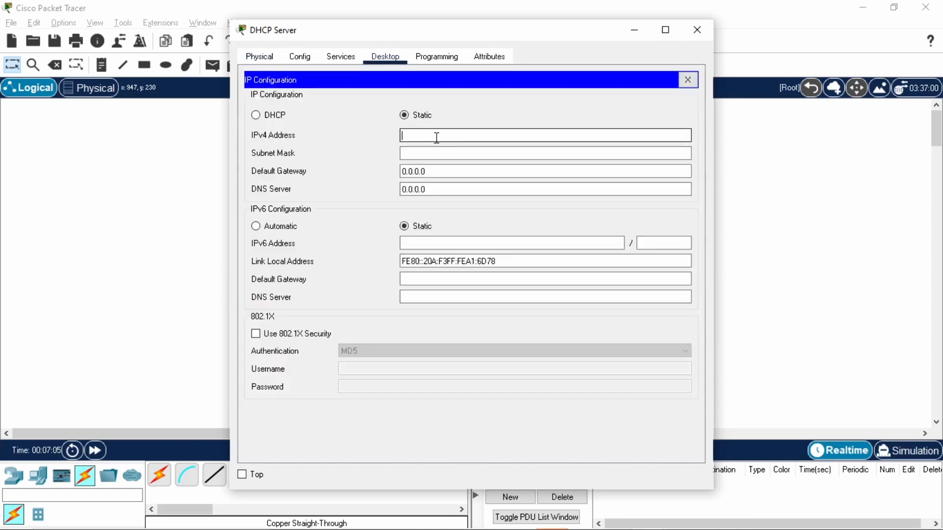
text(10.10.5.26)
key(Tab)
text(255.255.255.248)
key(Tab)
text(10.10.5.25)
key(Tab)
text(10.10.5.27)
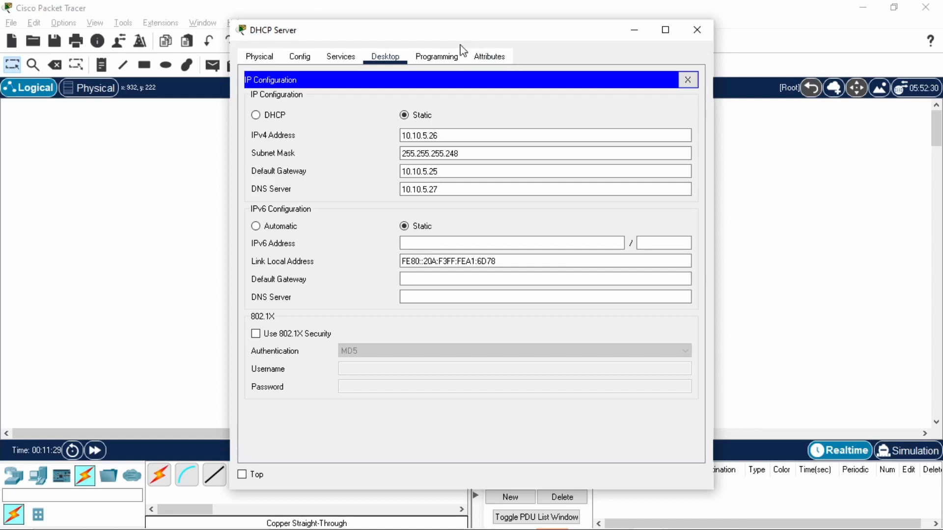
- In the DHCP Server's DHCP service, set the pool's default gateway to 10.10.5.25 and DNS server to 10.10.5.27
click(330, 57)
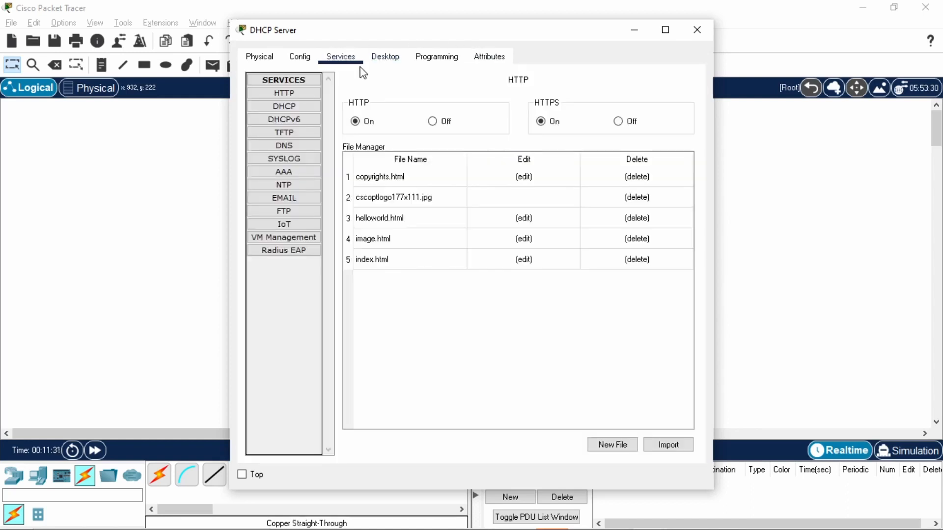
click(293, 107)
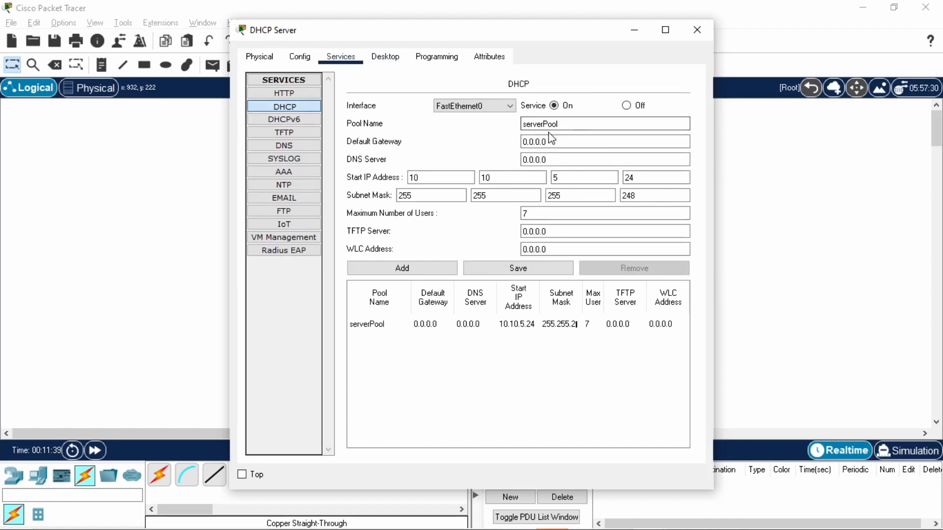
click(524, 141)
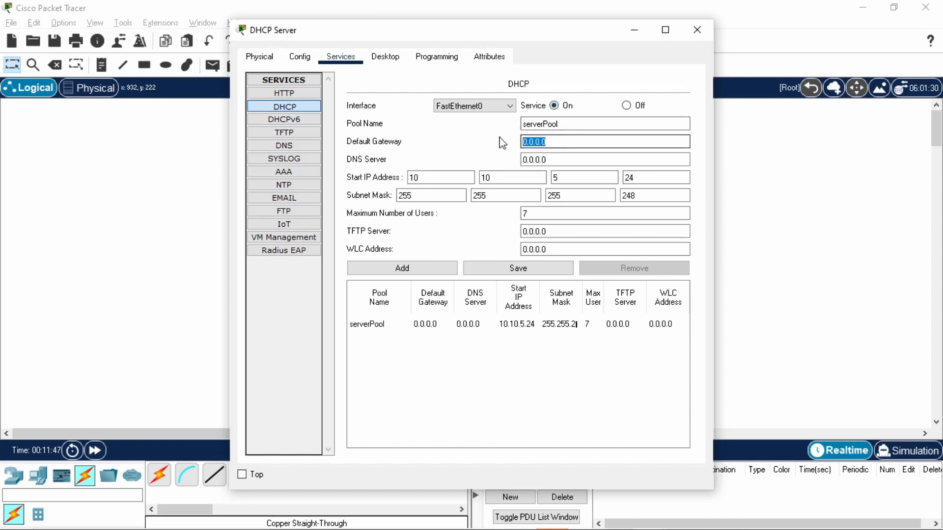
text(10.10.5.25)
key(Tab)
text(10.10.5.)
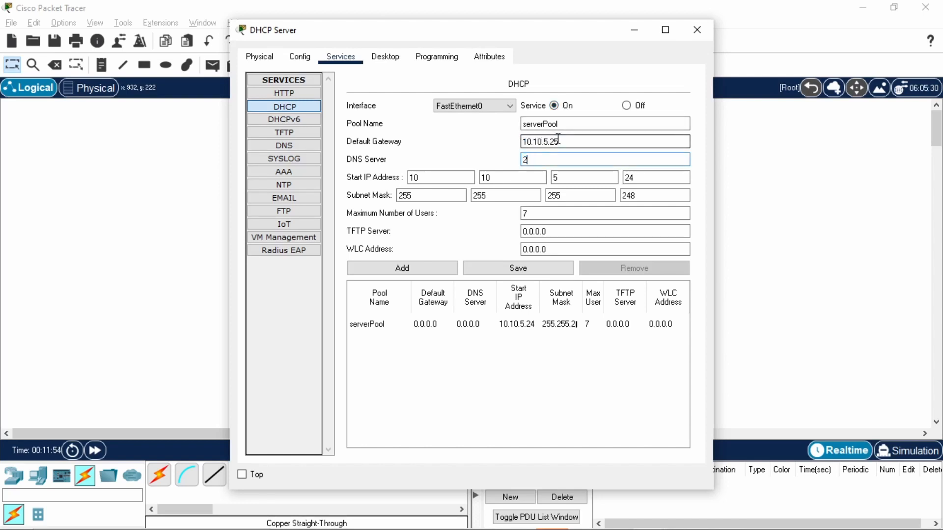
text(27)
key(Tab)
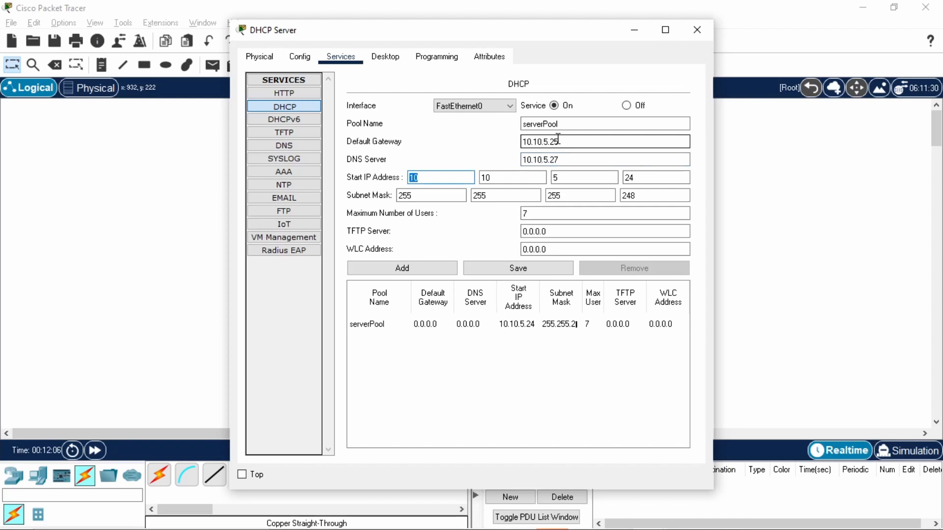
- Set the DHCP pool's start IP address to 192.168.20.0
text(192)
key(Tab)
text(168)
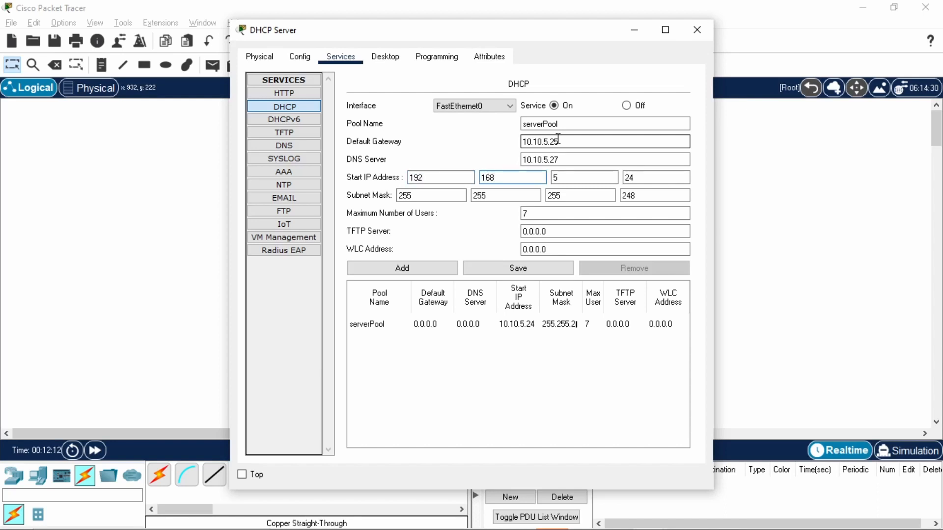
key(Tab)
key(Tab)
text(0)
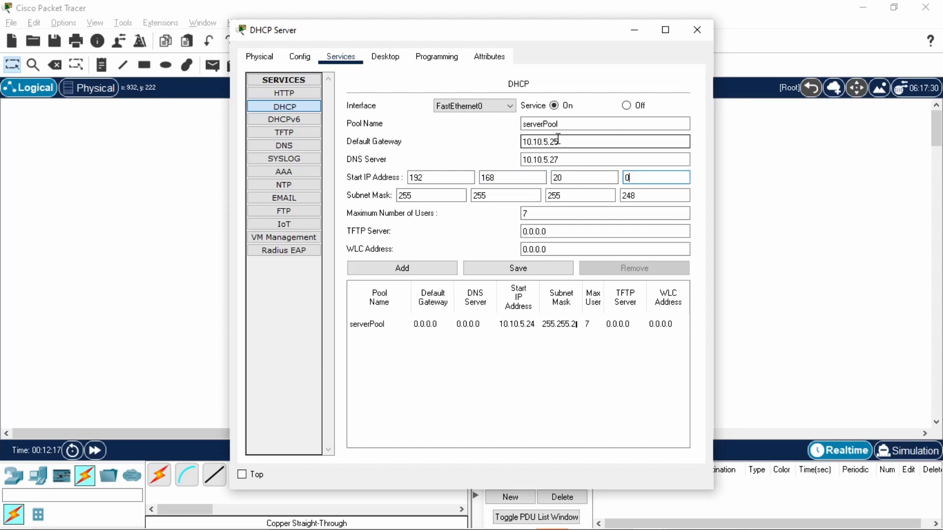
- Set the pool's subnet mask to 255.255.255.128 and maximum users to 111, and try to add it under the name serverPool
key(Tab)
key(Tab)
key(Tab)
key(Tab)
text(128)
key(Tab)
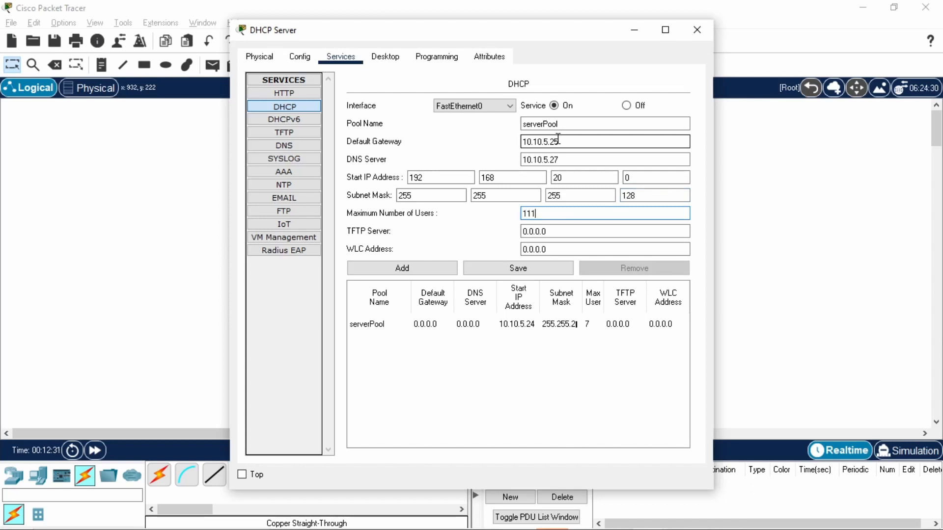
click(417, 270)
click(497, 281)
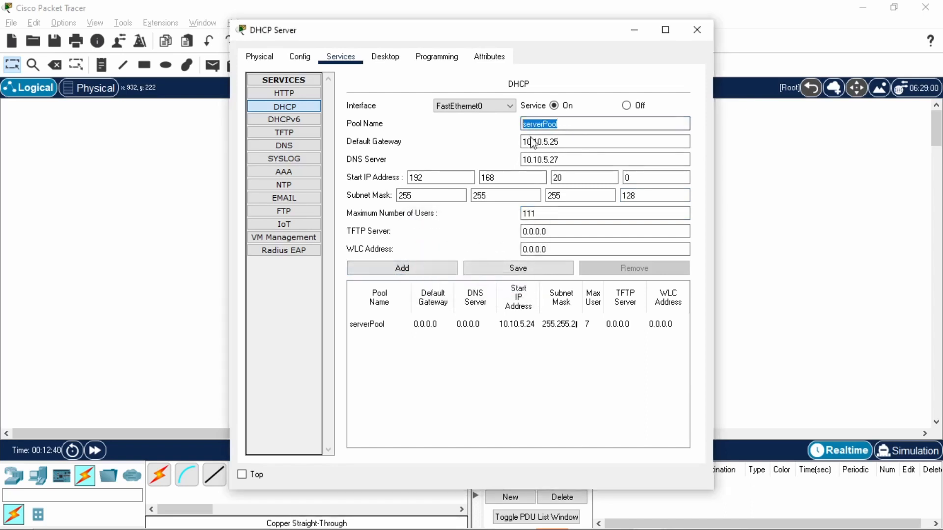
- Name the DHCP pool PoolDHCP-Jar2, add it to the pool list and close the DHCP Server's window
text(Poo)
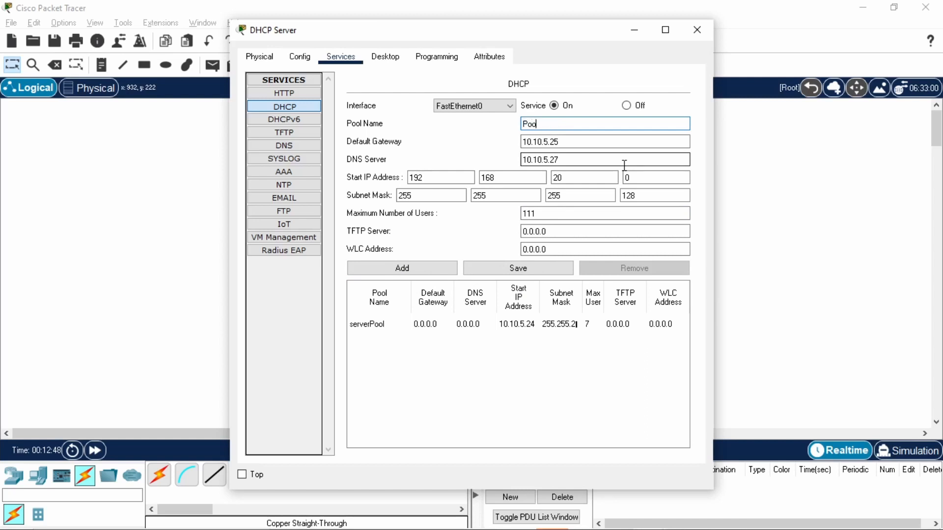
text(lDHCP-Jar2)
click(435, 268)
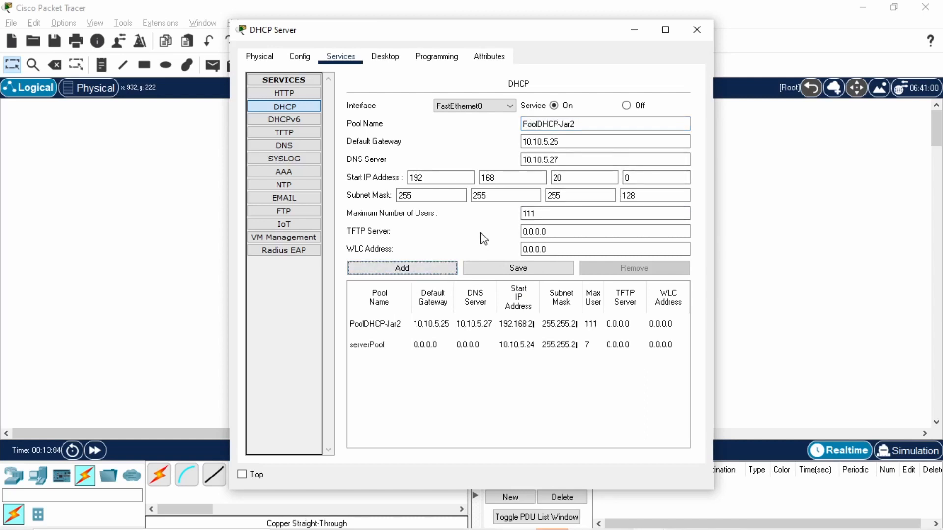
click(697, 31)
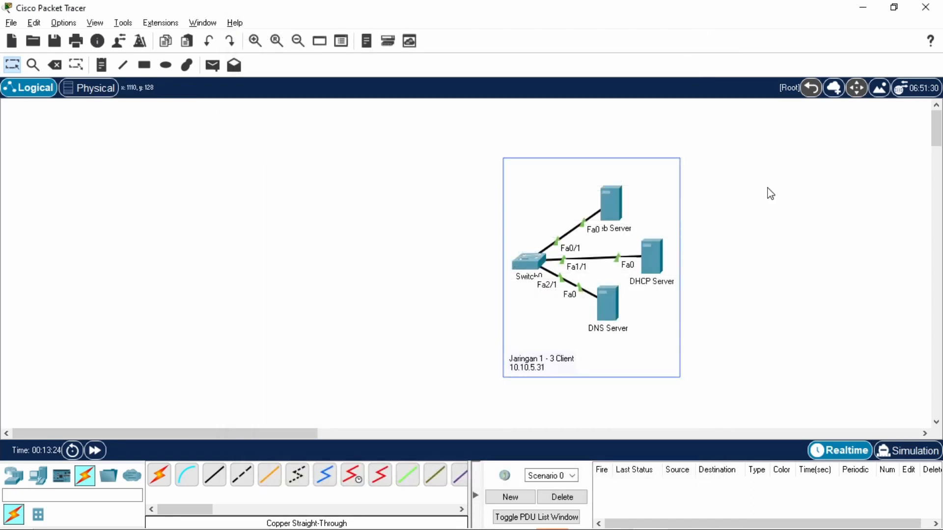
- Configure the Web Server's static IPv4 address 10.10.5.28, mask 255.255.255.248, gateway 10.10.5.25 and DNS server 10.10.5.27
click(618, 200)
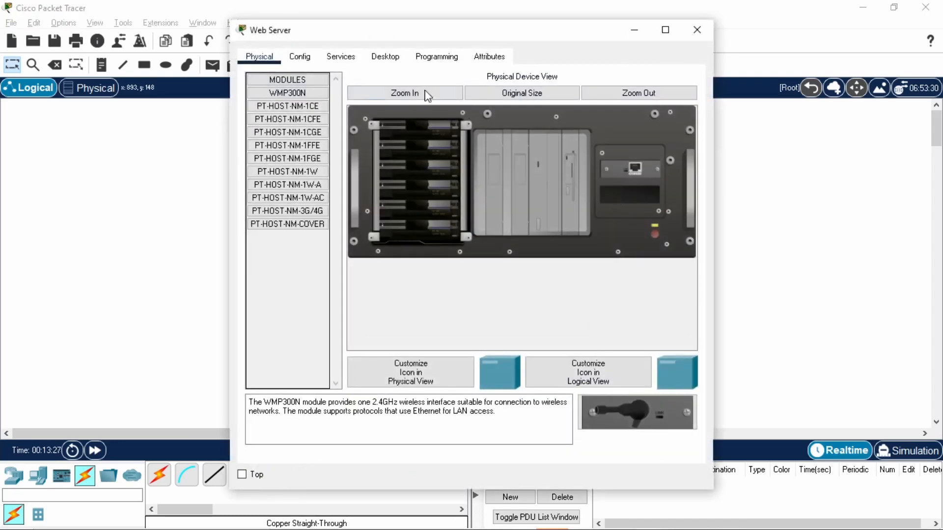
click(383, 58)
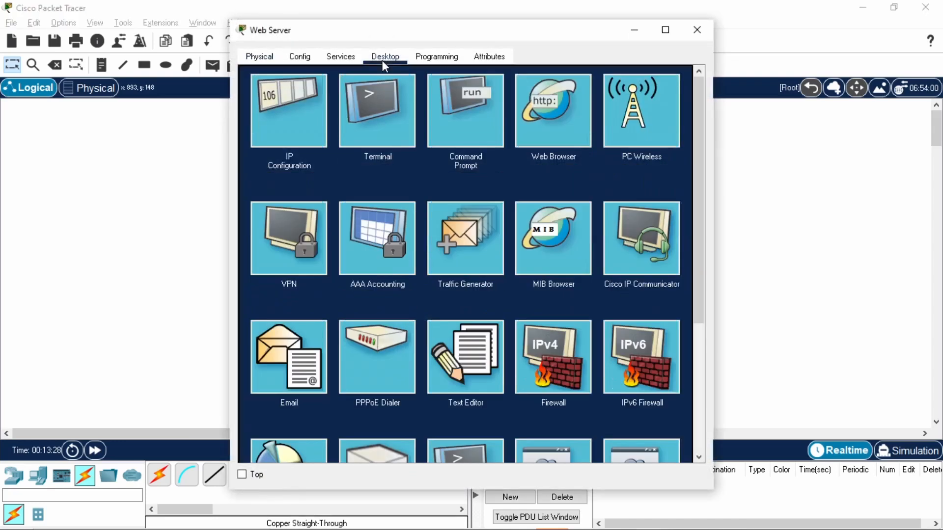
click(297, 108)
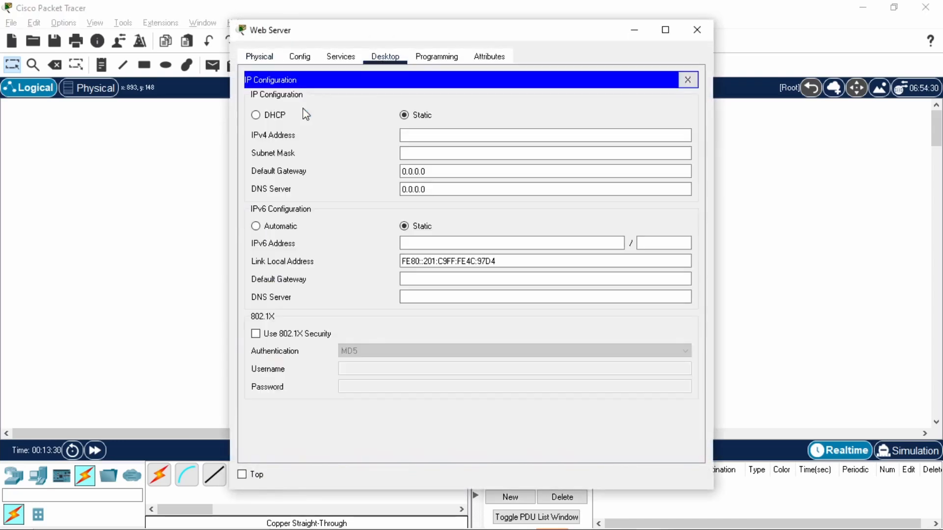
click(439, 134)
text(10.10.5.28)
key(Tab)
text(255.255.255.248)
key(Tab)
text(10.10.5.25)
key(Tab)
text(10.10.5.27)
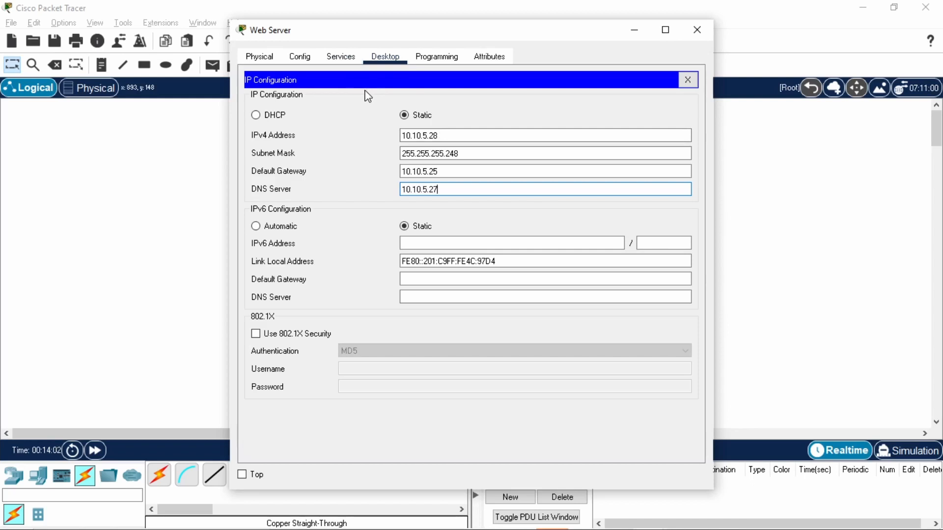
- In the Web Server's HTTP service, create profile.html, paste in the copied My Profile page code and save it, accepting the overwrite
click(344, 58)
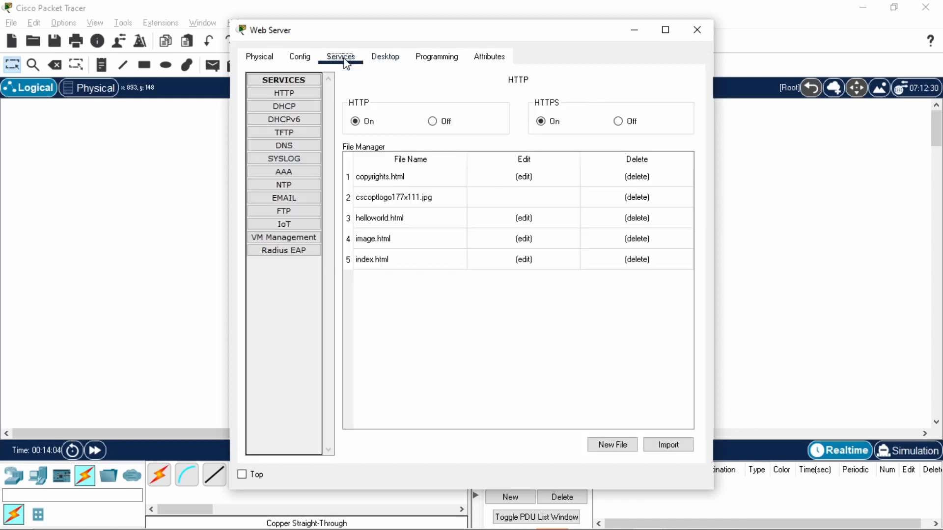
click(316, 91)
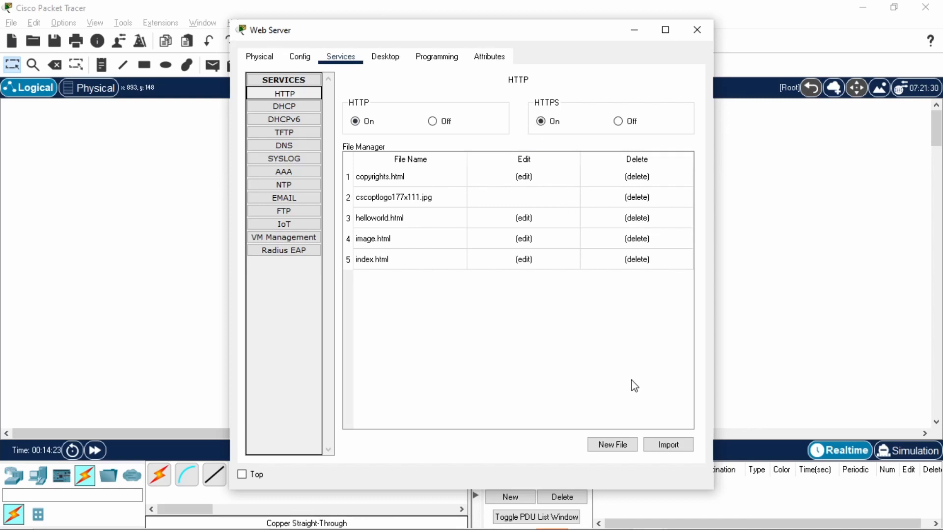
click(612, 444)
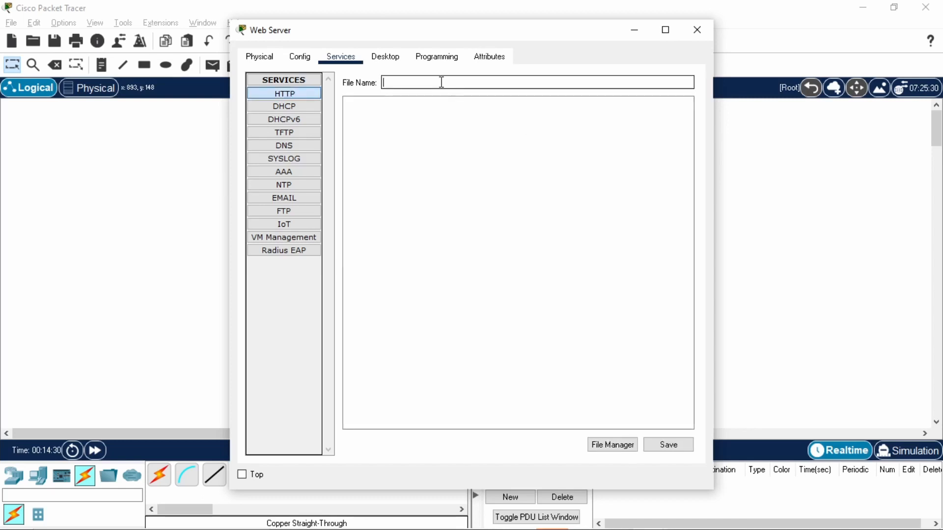
text(profile.html)
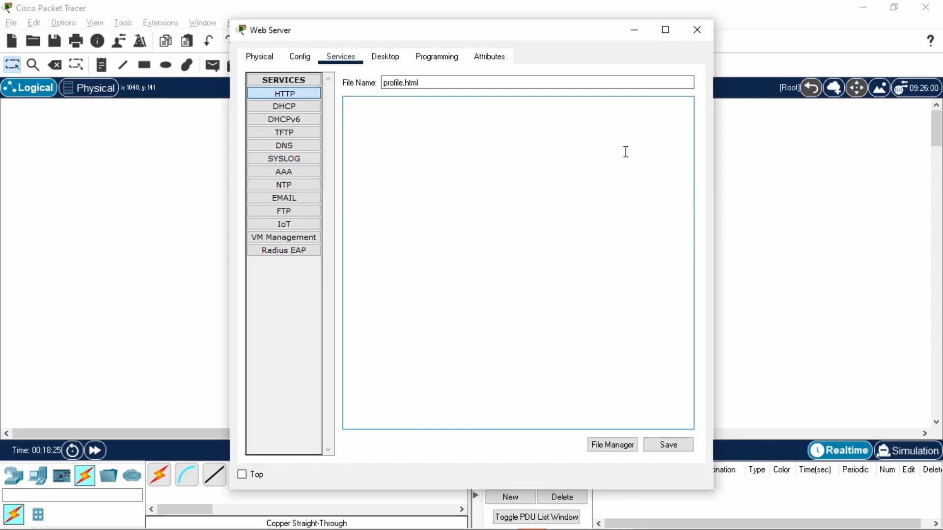
key(ctrl+v)
scroll(536, 261, up, 15)
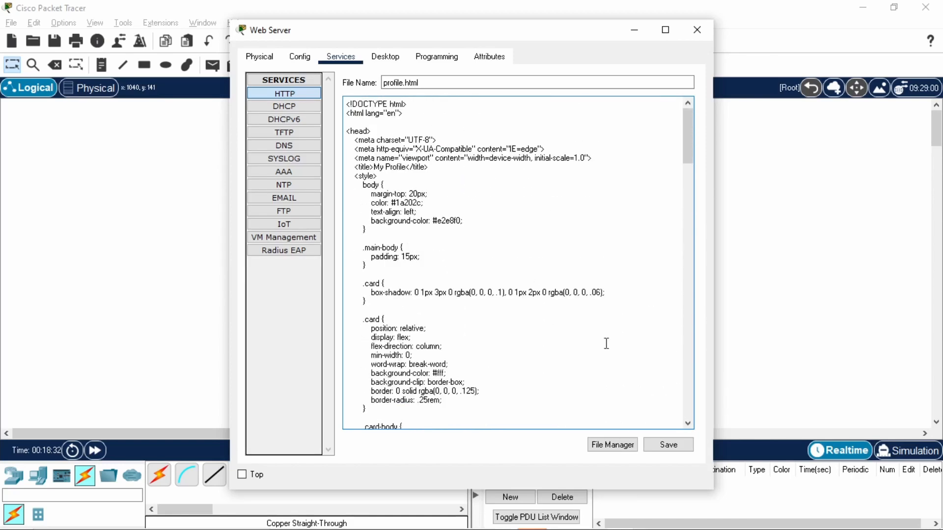
click(669, 445)
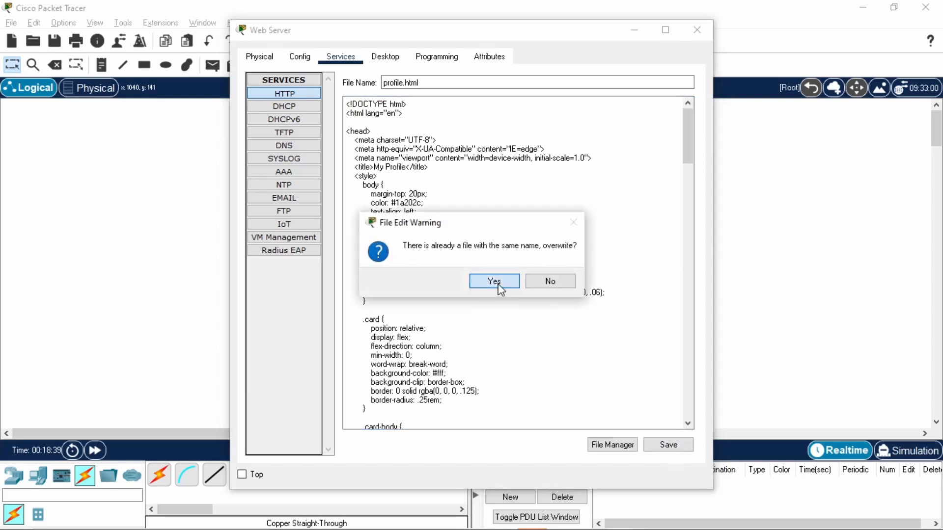
click(494, 282)
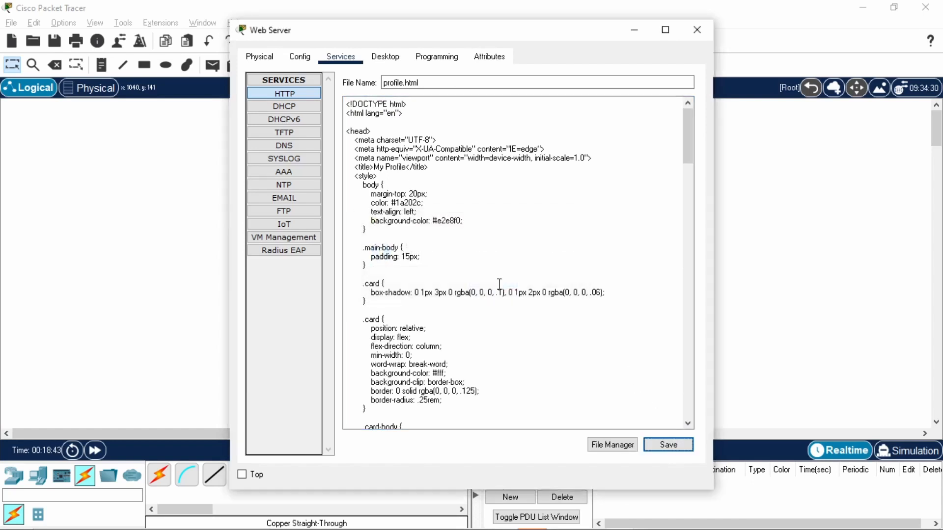
- In the Web Server's index.html, add a line below the Image link that references profile.html with the text Profile
click(285, 93)
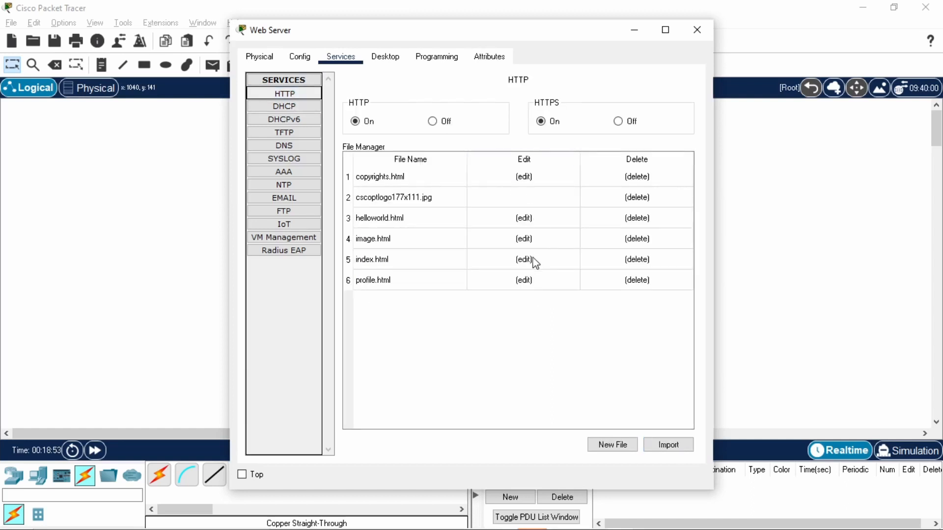
click(486, 261)
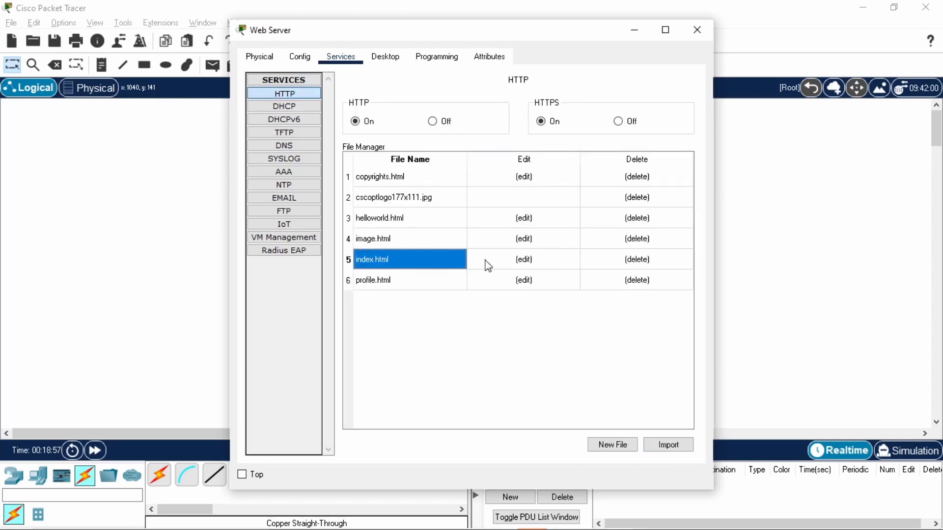
click(528, 265)
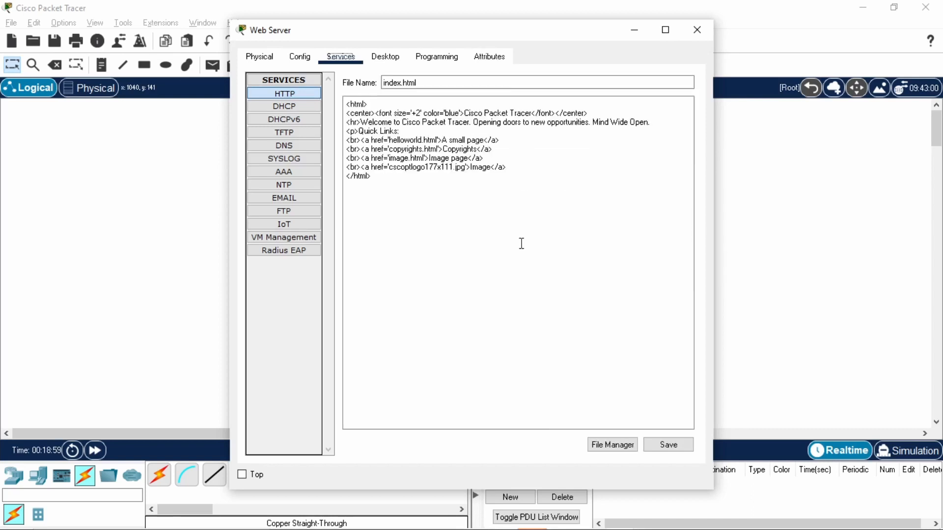
click(509, 168)
key(Return)
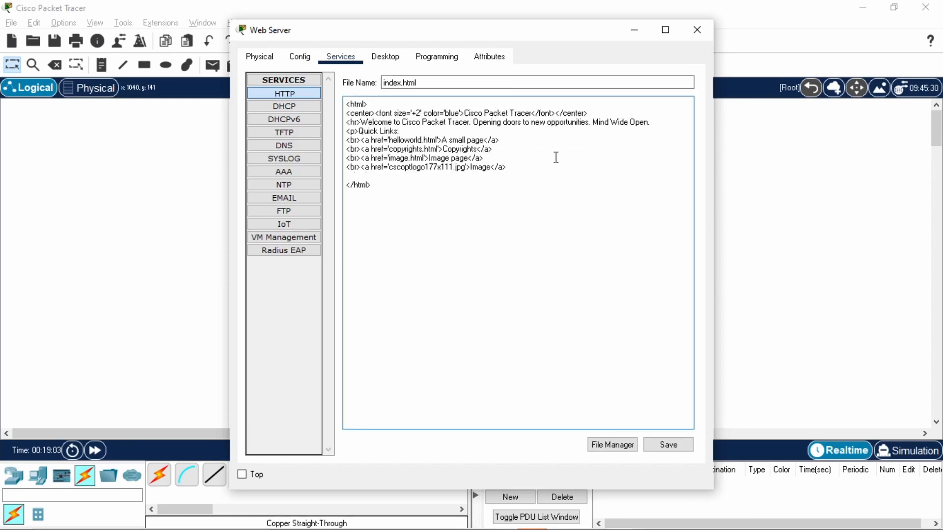
text(b)
key(BackSpace)
text(<br><s href='profile.html'>P)
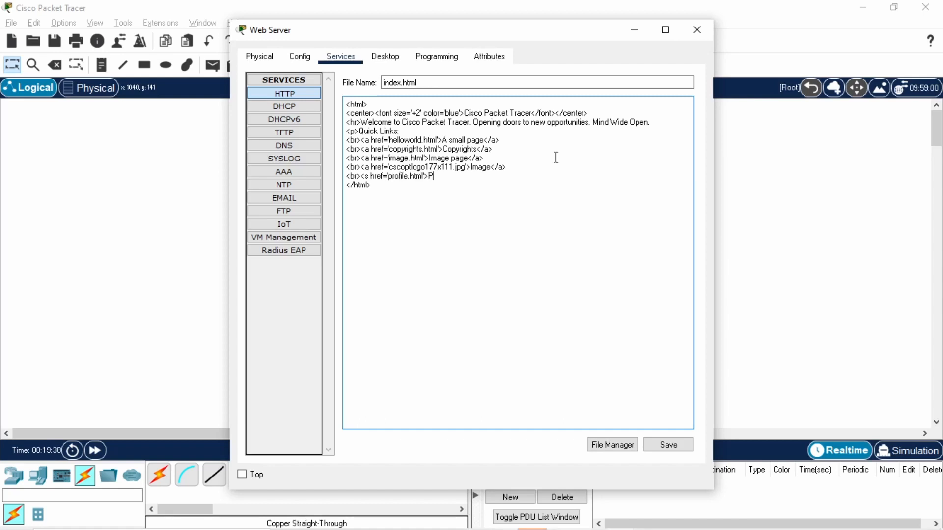
text(rofile</a>)
- Correct the Profile line's opening tag to an a tag and save index.html, overwriting the existing file
click(369, 177)
key(BackSpace)
text(a)
click(668, 445)
click(506, 279)
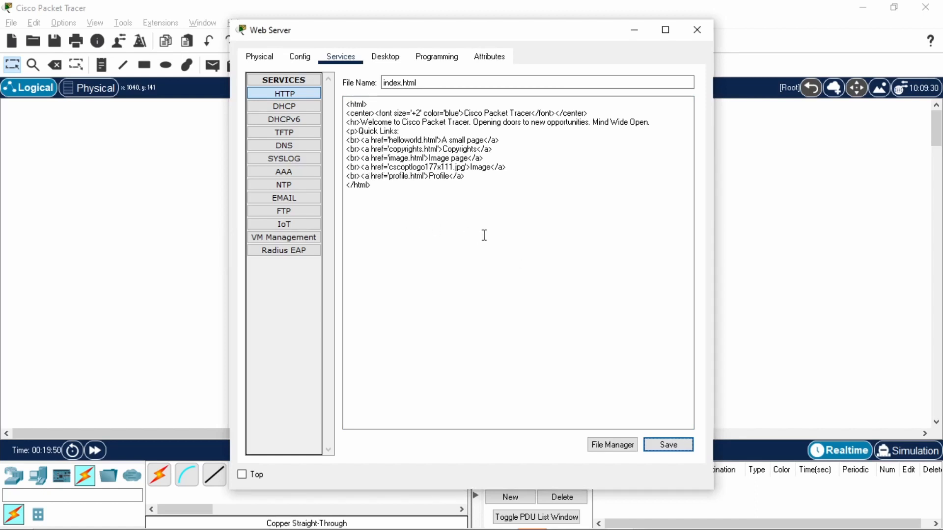
click(658, 447)
click(502, 282)
click(290, 95)
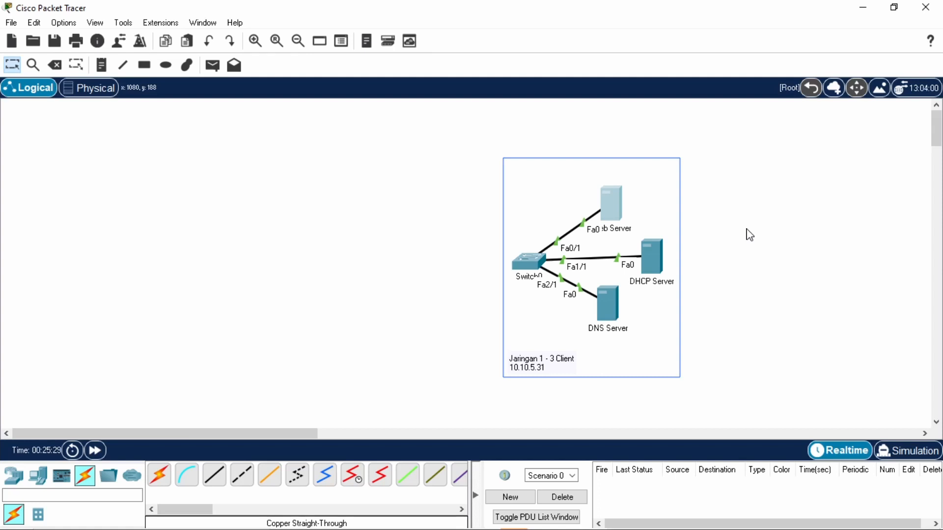
- Configure the DNS Server's static IPv4 address 10.10.5.27, mask 255.255.255.248, gateway 10.10.5.25 and DNS server 10.10.5.27
click(611, 307)
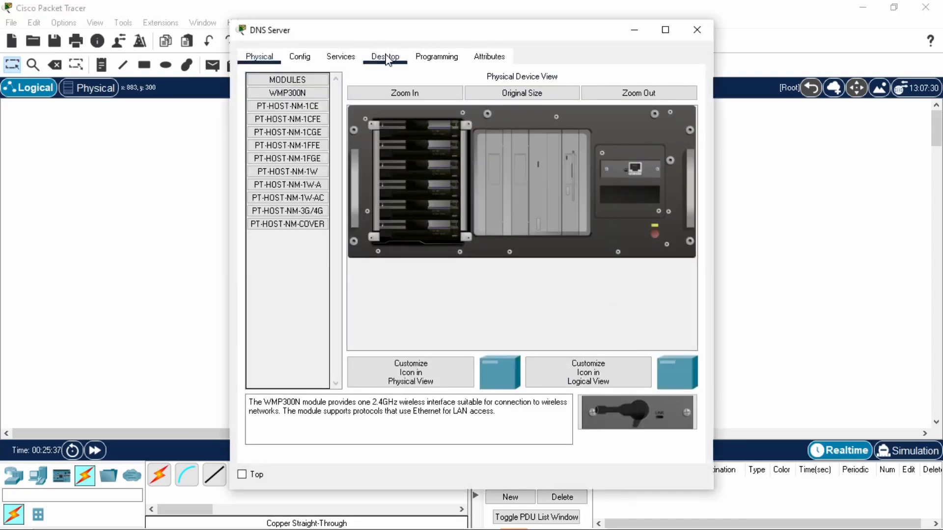
click(388, 58)
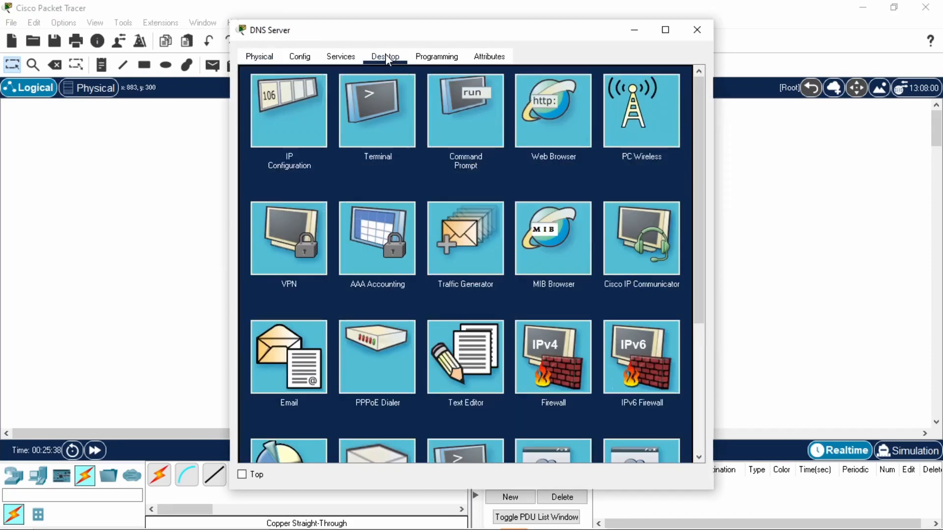
click(290, 140)
click(444, 137)
text(10)
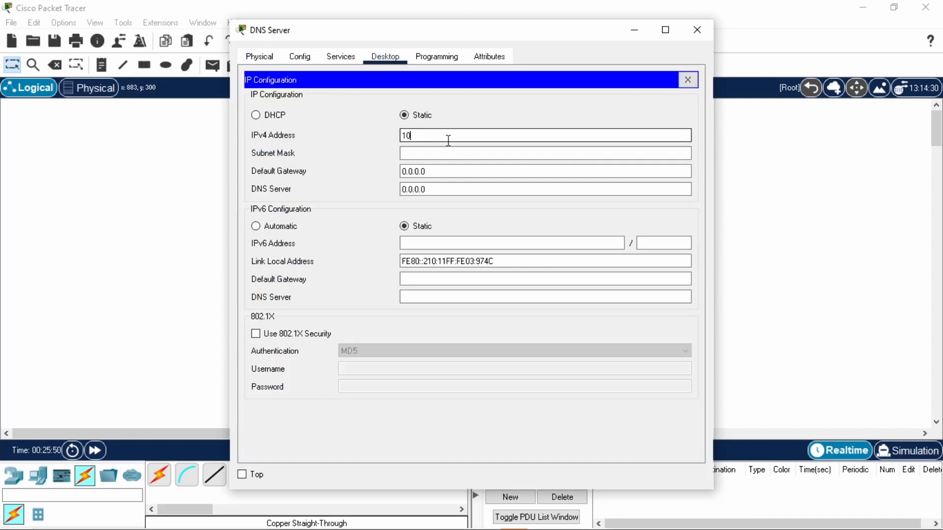
text(.10.5.27)
key(Tab)
text(255.255.255.248)
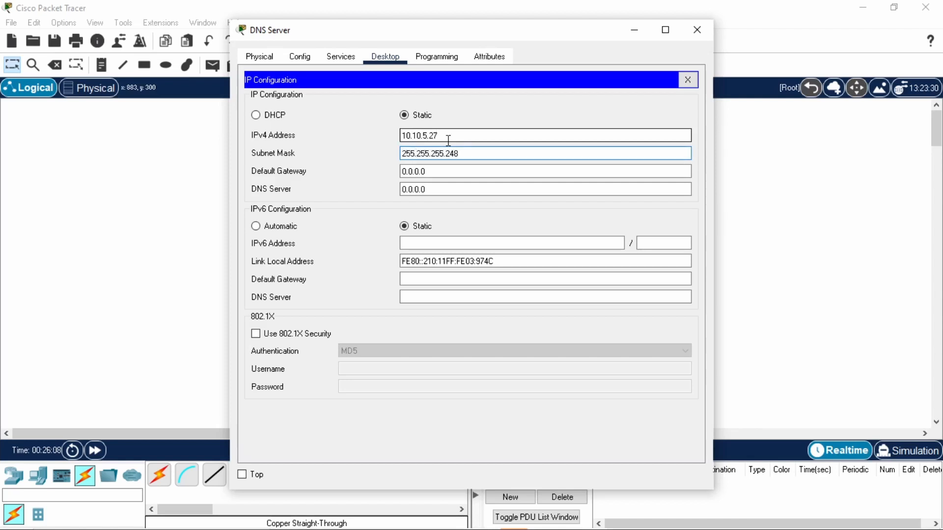
key(Tab)
text(10.10.5.25)
key(Tab)
text(10.10.5.27)
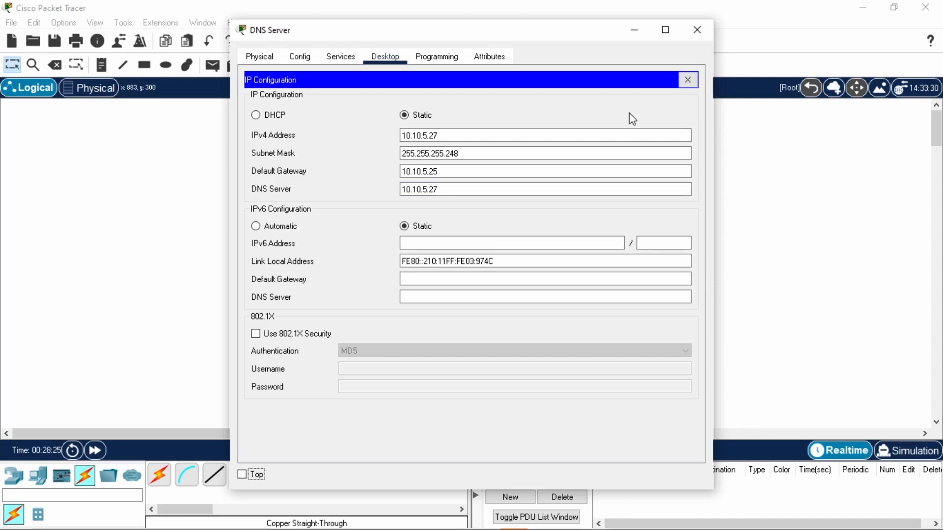
- In the DNS Server's DNS service, set to On, add an A Record pointing the personal .edu domain name to 10.10.5.28
click(343, 57)
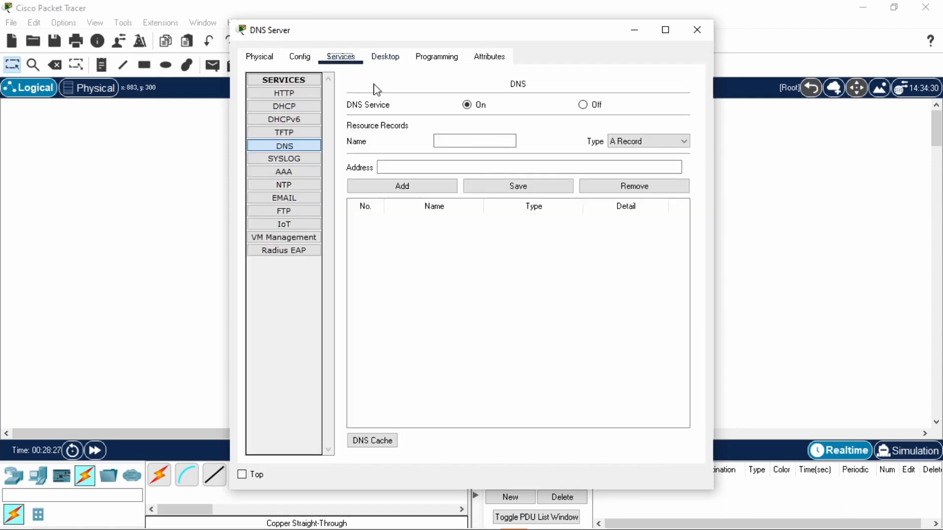
click(305, 146)
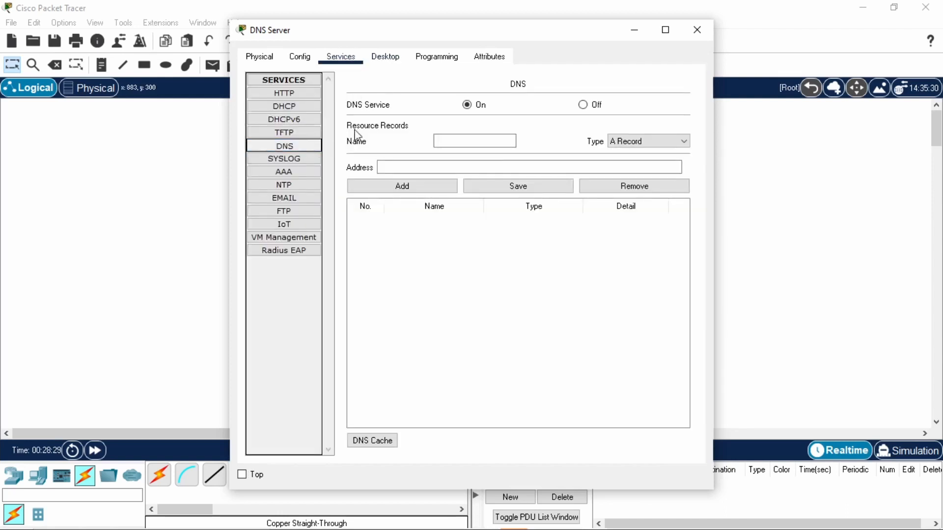
click(478, 106)
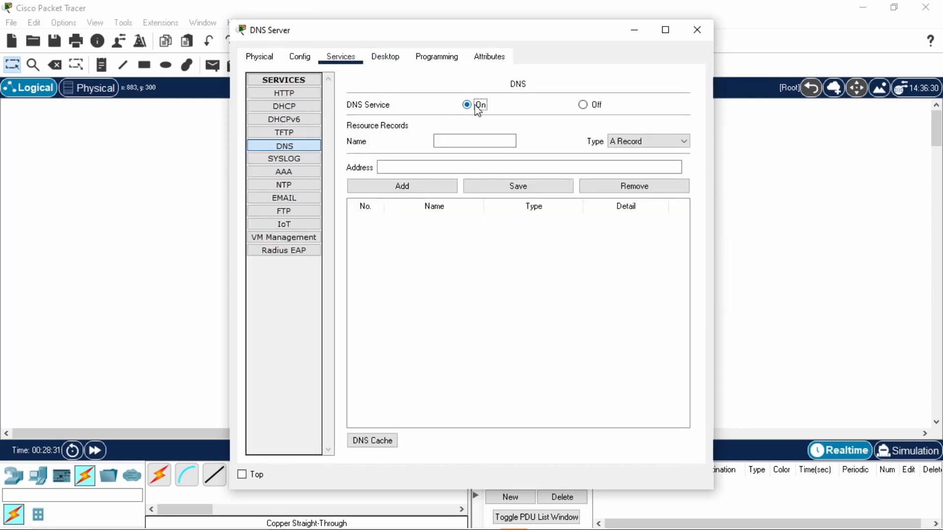
click(481, 138)
text(www.huda1)
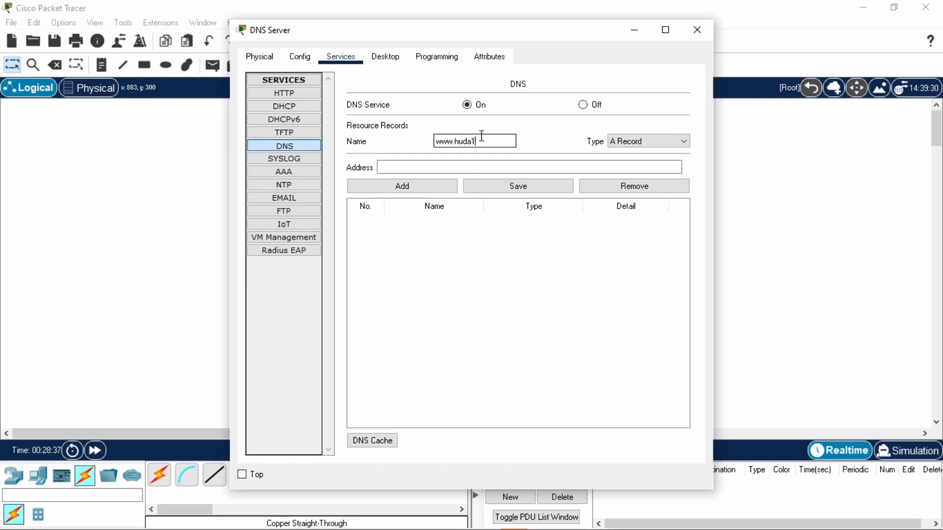
text(905375.edu)
key(Tab)
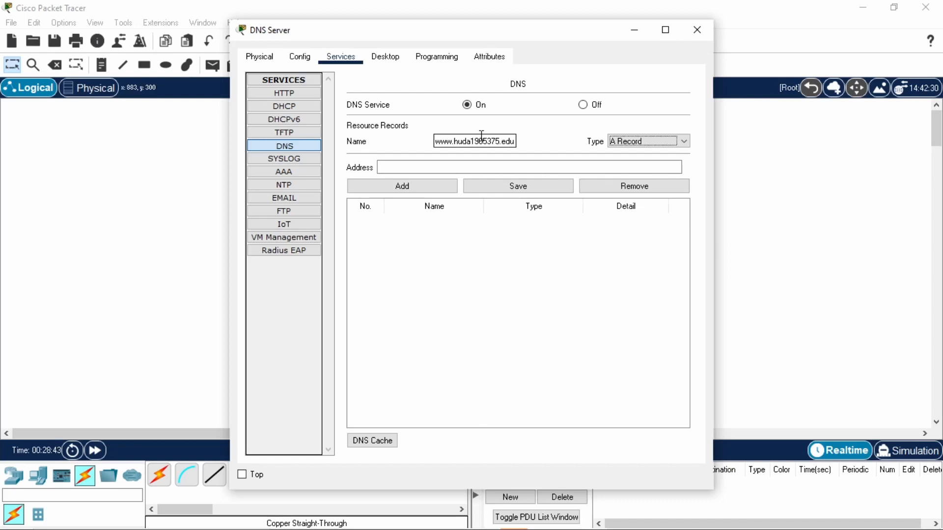
key(Tab)
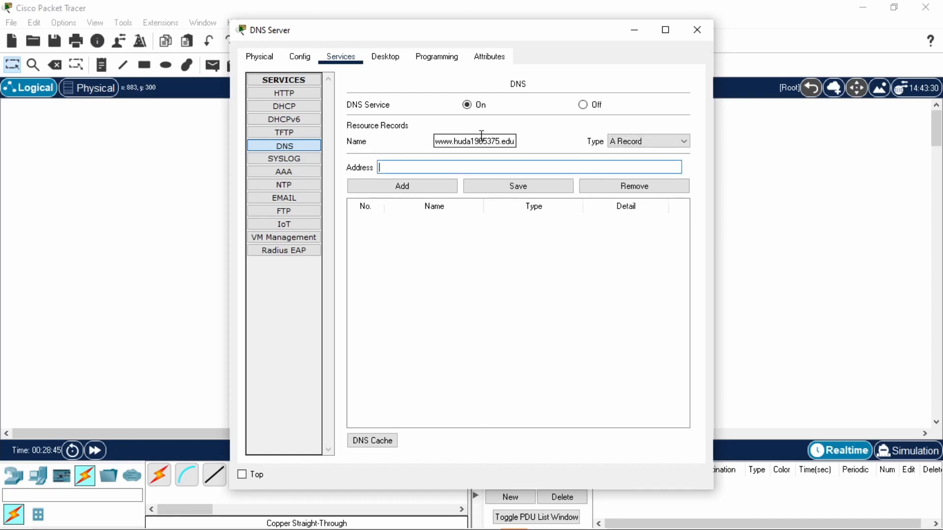
text(10.10.5.28)
click(436, 186)
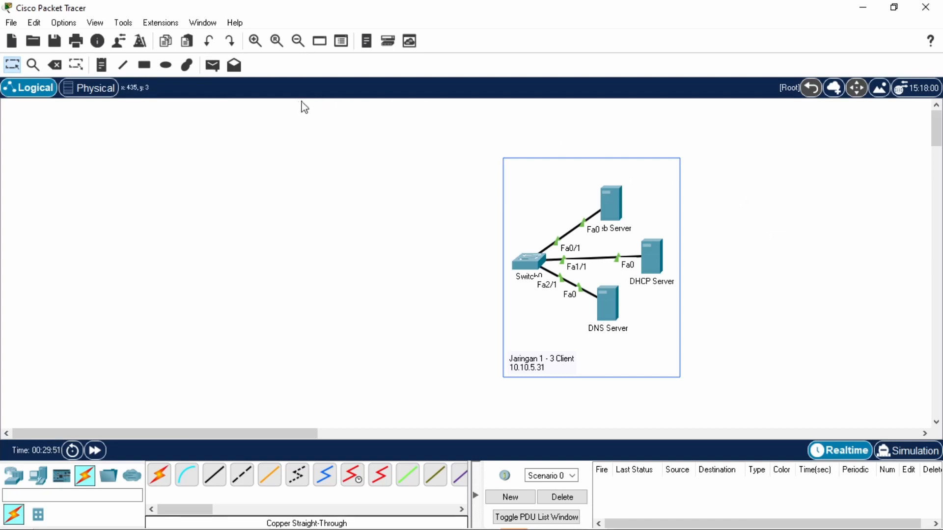
- Test connectivity with simple PDUs from Web Server to DNS Server, DHCP Server to Web Server, and DNS Server to Web Server
click(212, 68)
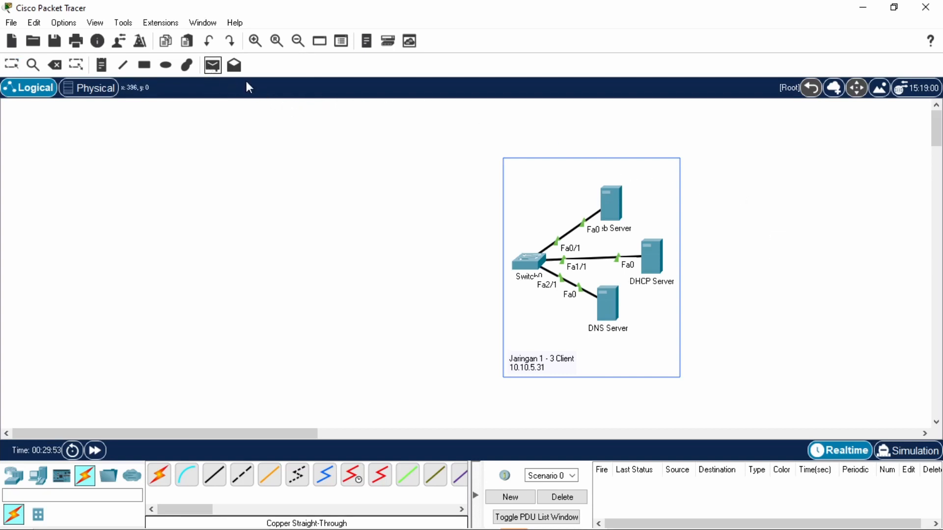
click(611, 203)
click(608, 303)
click(212, 67)
click(655, 254)
click(612, 200)
click(213, 67)
click(614, 306)
click(611, 192)
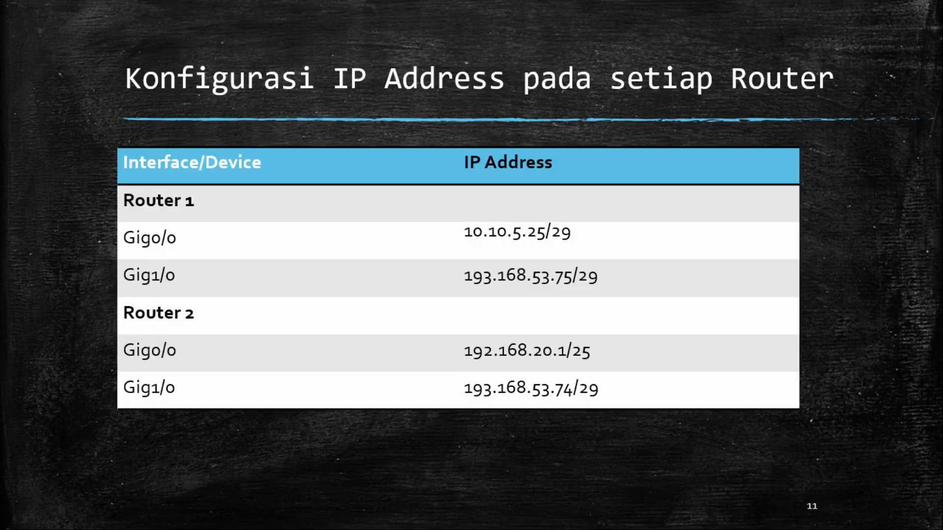
key(Right)
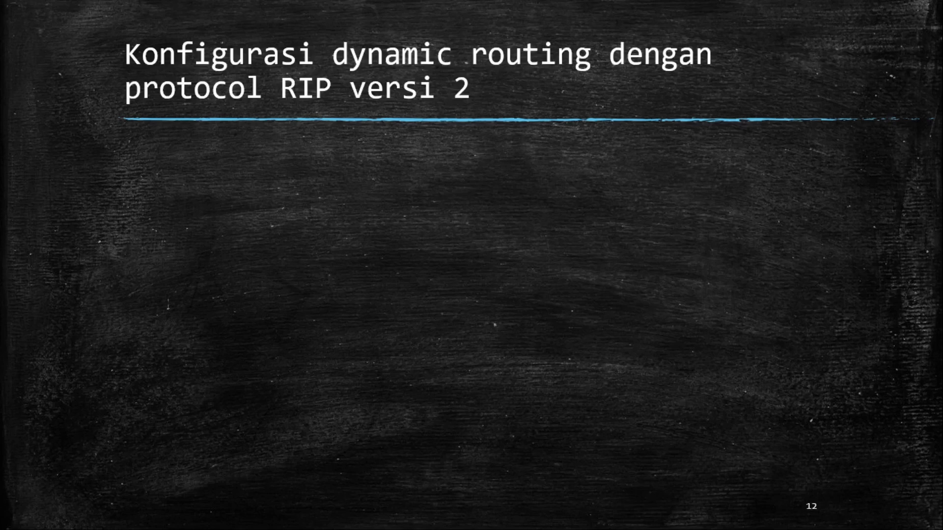
key(Right)
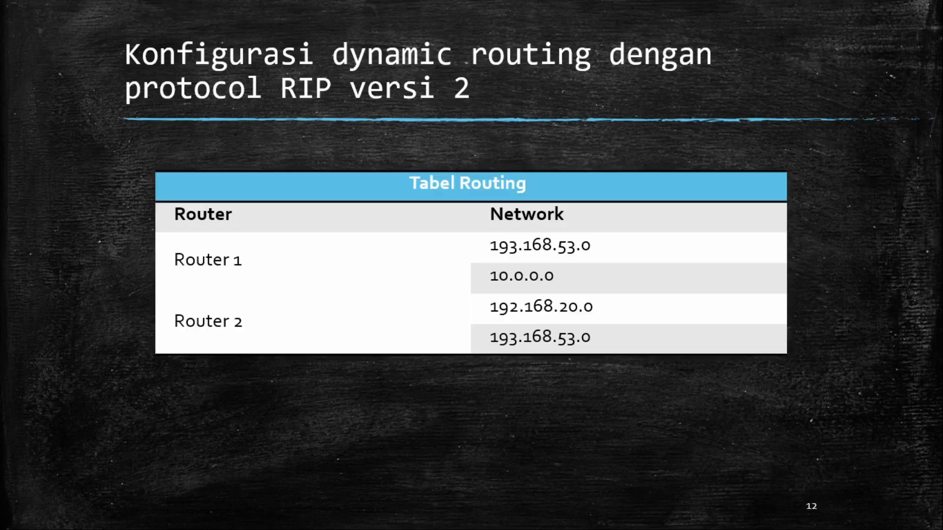
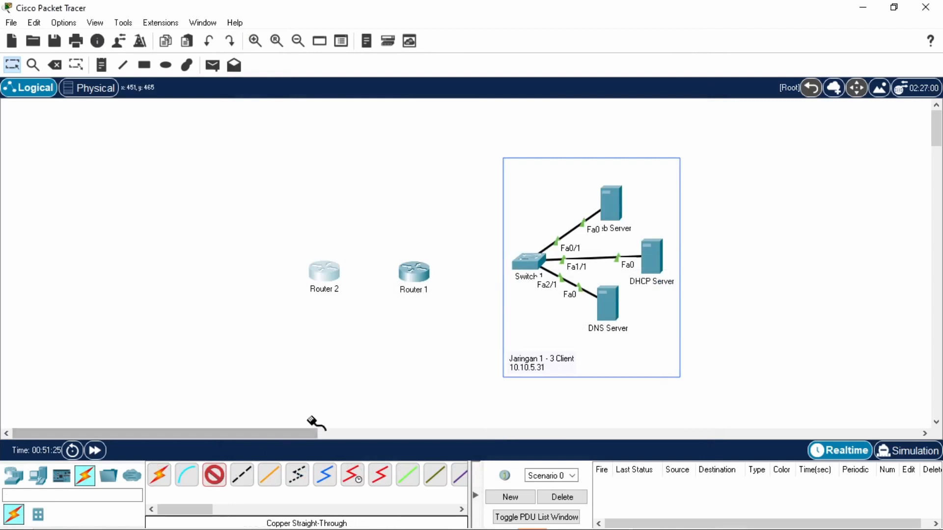
- Connect Switch 1's GigabitEthernet3/1 to Router 1's GigabitEthernet0/0 with a Copper Straight-Through cable
click(531, 260)
click(546, 283)
click(409, 273)
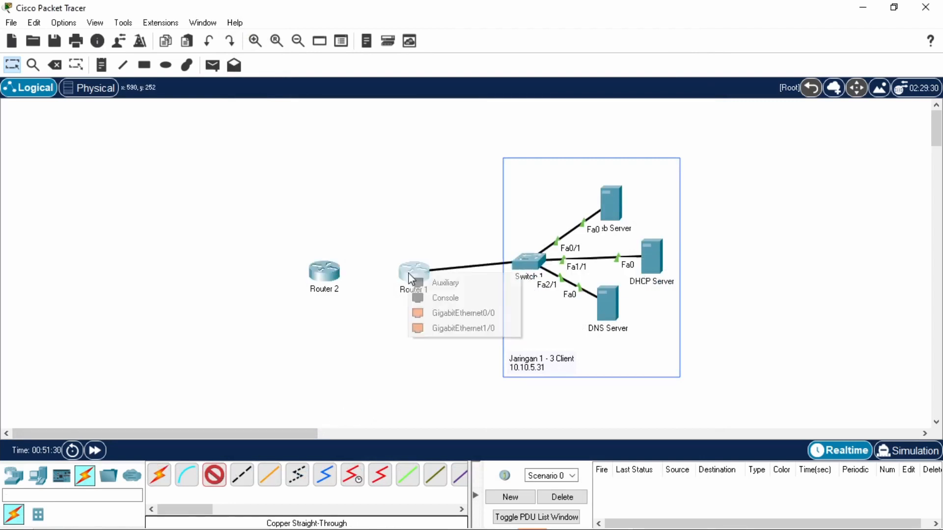
click(420, 312)
- Connect Router 1's GigabitEthernet1/0 to Router 2's GigabitEthernet1/0 with a Copper Straight-Through cable
click(214, 475)
click(412, 272)
click(414, 312)
click(321, 271)
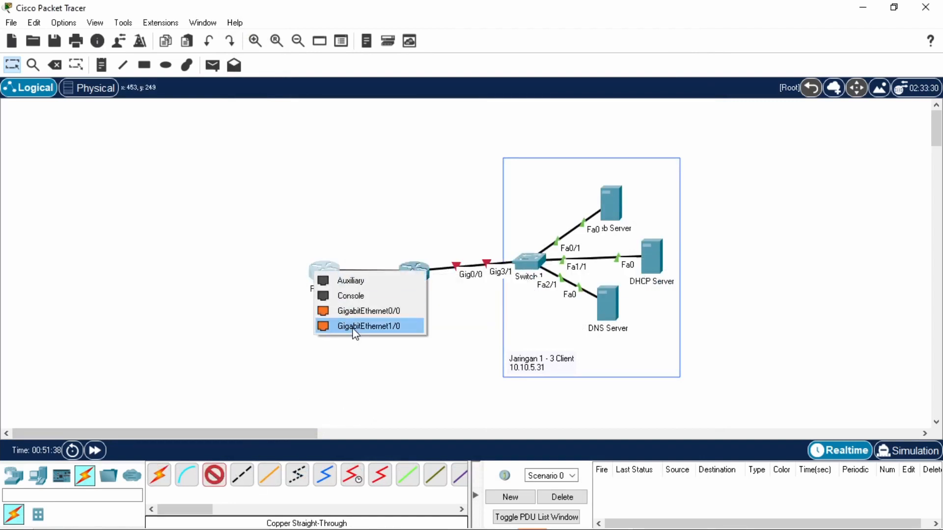
click(353, 330)
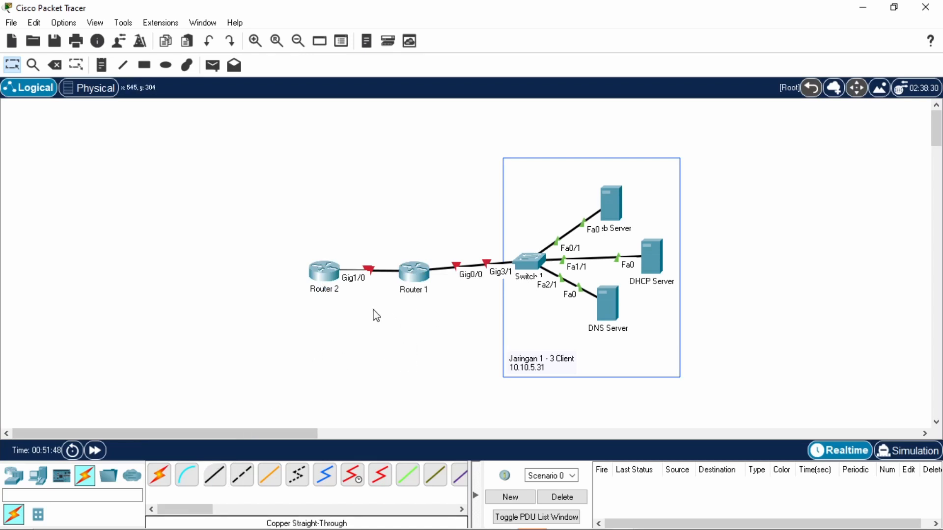
- Turn on Router 1's GigabitEthernet0/0 and set its IPv4 address to 10.10.5.25 with subnet mask 255.255.255.248
click(414, 275)
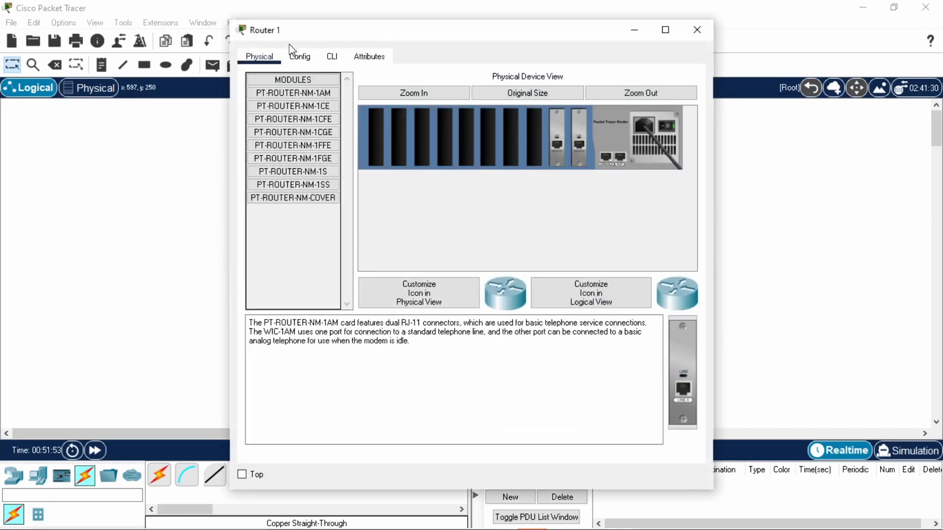
click(298, 56)
click(320, 173)
click(550, 172)
click(675, 99)
click(584, 170)
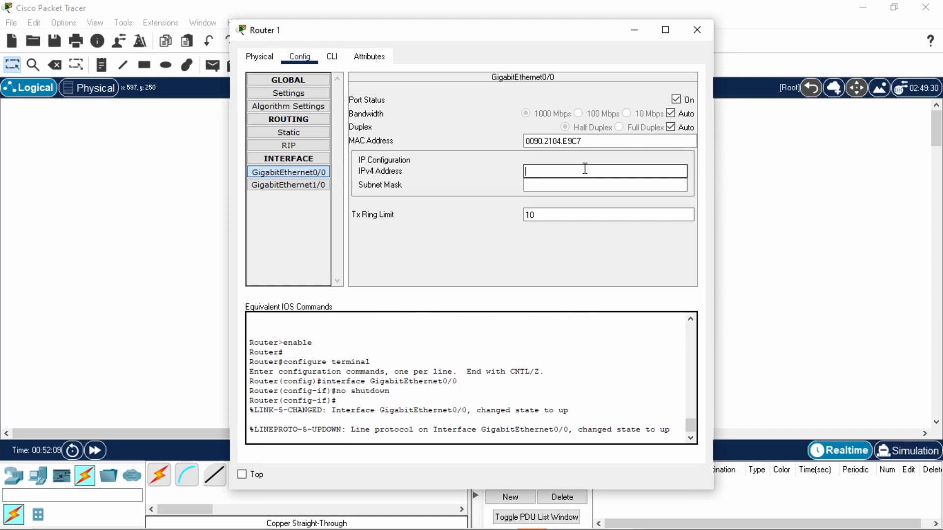
text(10.10.5.25)
key(Tab)
text(255.255.255.248)
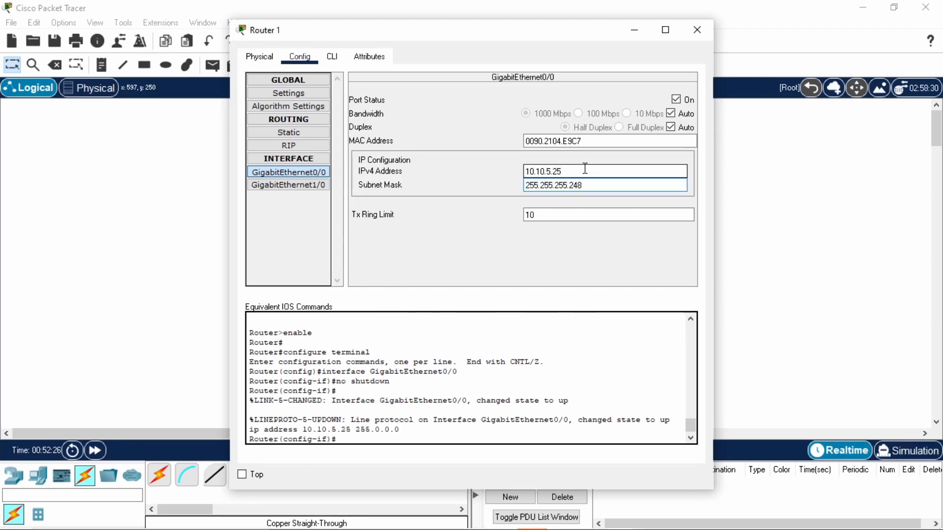
- Turn on Router 1's GigabitEthernet1/0 and set its IPv4 address to 193.168.53.75 with subnet mask 255.255.255.248
click(289, 185)
click(587, 172)
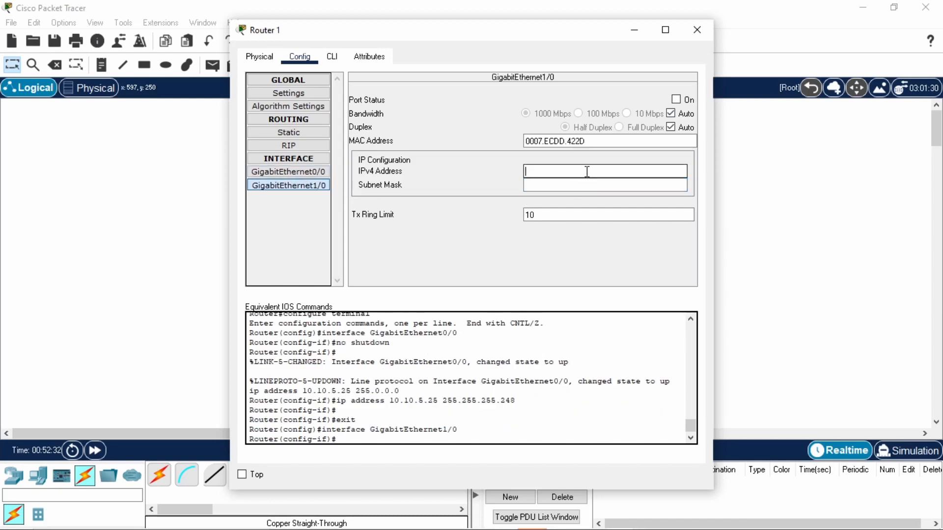
text(193.168.53.75)
click(589, 185)
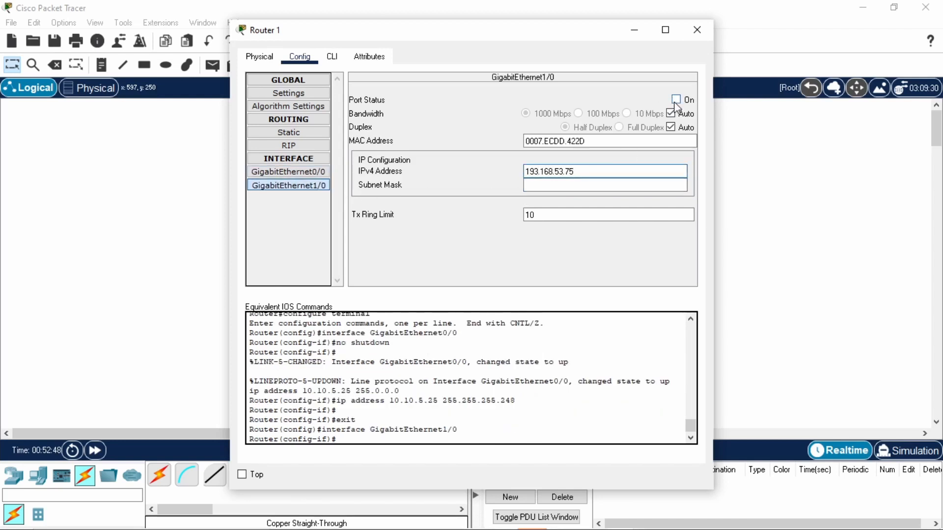
key(BackSpace)
text(248)
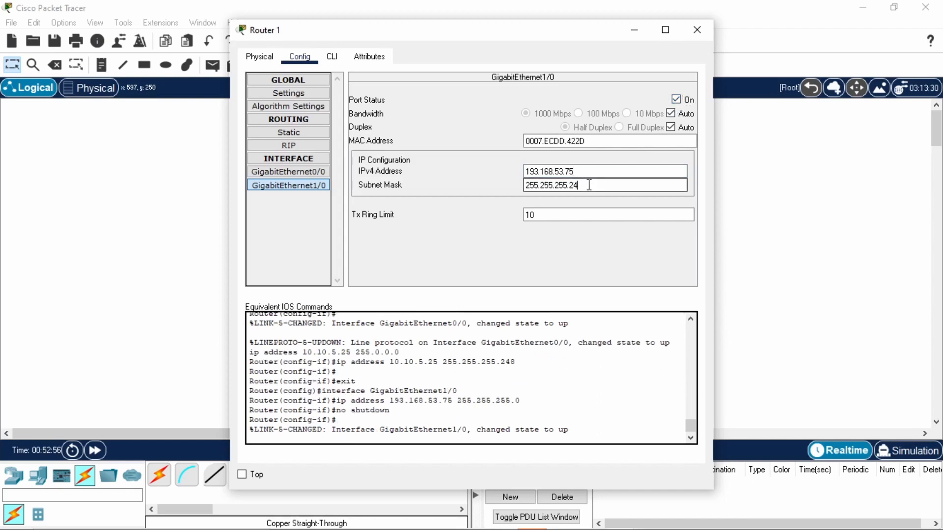
key(Return)
click(697, 29)
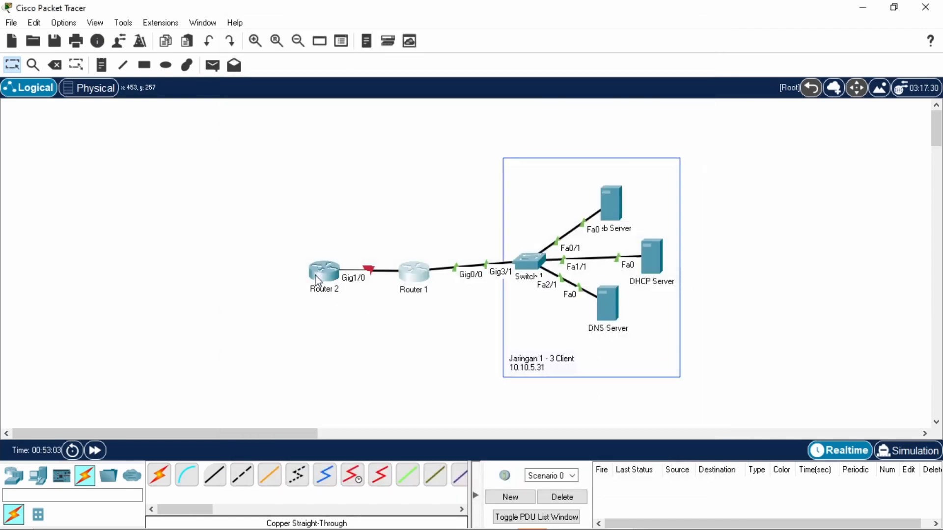
- Turn on Router 2's GigabitEthernet1/0 and set its IPv4 address to 193.168.53.74 with subnet mask 255.255.255.248
double_click(322, 273)
click(300, 56)
drag(363, 32, 514, 44)
click(441, 197)
click(705, 186)
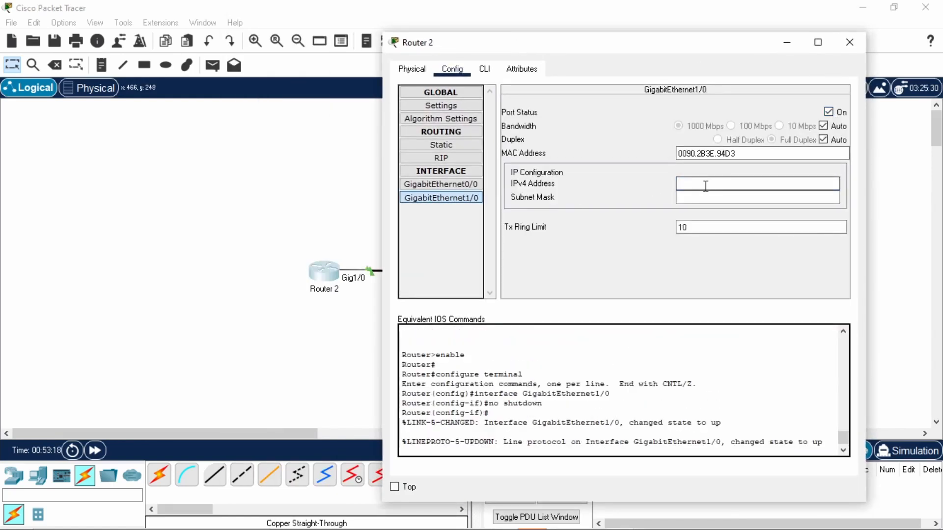
text(193.168.53.74)
key(Tab)
text(248)
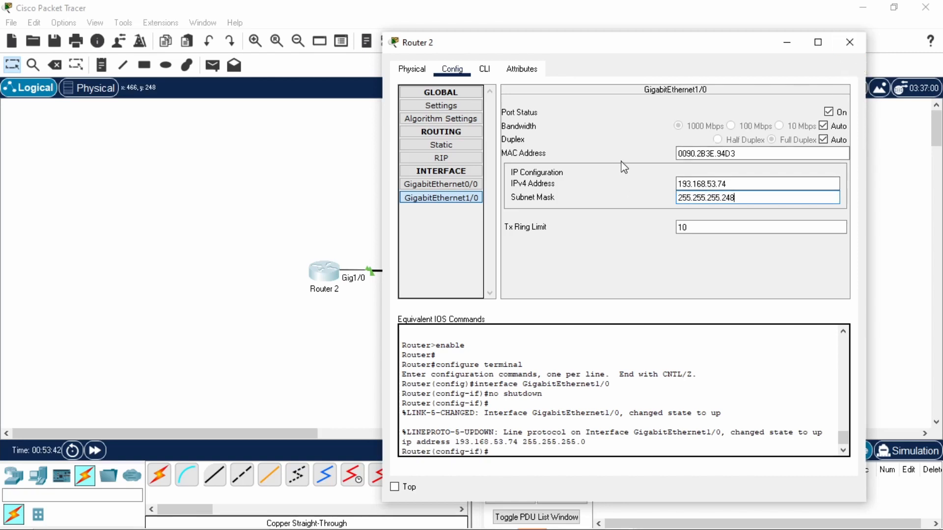
- Turn on Router 2's GigabitEthernet0/0 and set its IPv4 address to 192.168.20.1 with subnet mask 255.255.255.128
click(472, 186)
click(709, 184)
text(19)
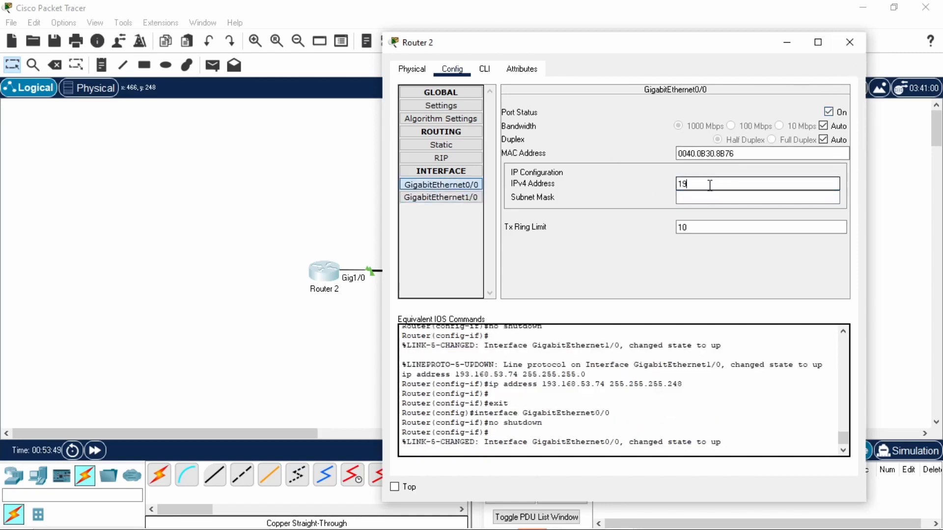
text(2.168.20.1)
key(Tab)
click(732, 196)
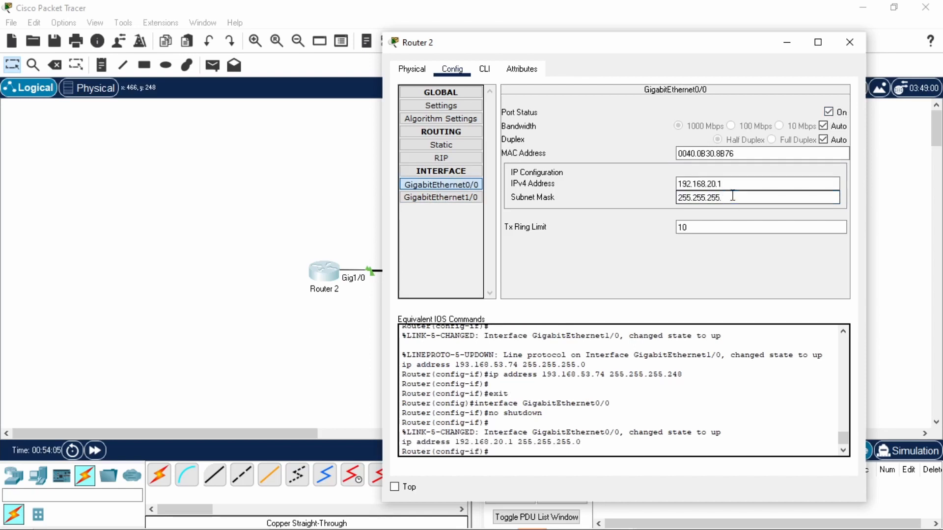
click(850, 44)
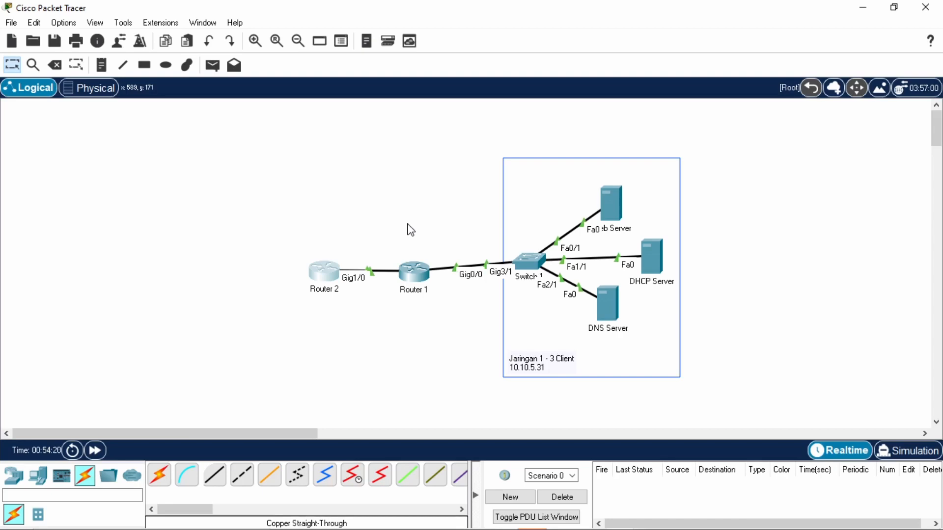
- Enable RIP version 2 in Router 1's command line with conf te, router rip and version 2
click(417, 274)
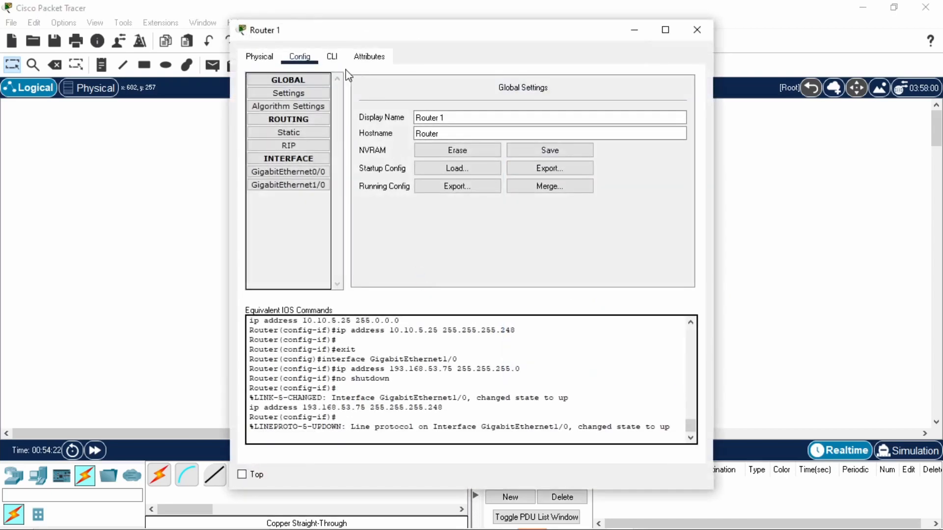
click(333, 60)
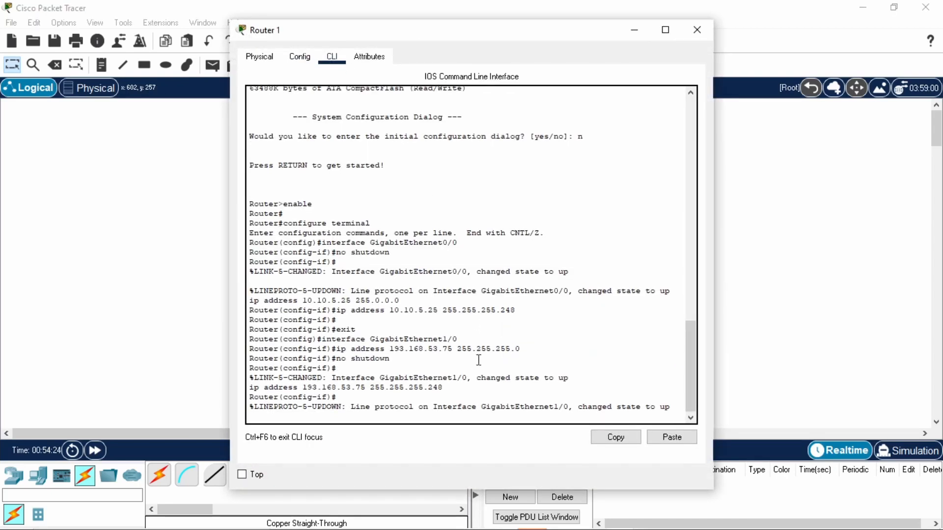
key(ctrl+c)
key(Return)
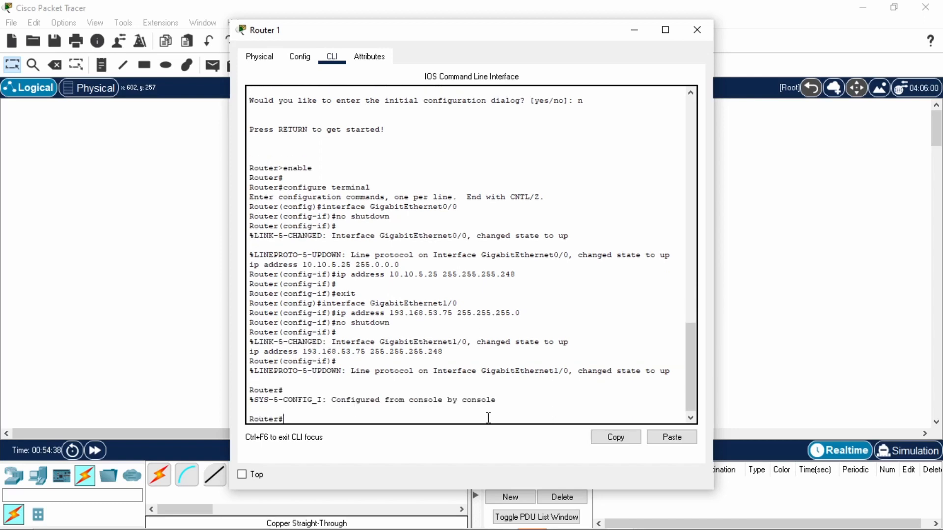
text(conf te)
key(Return)
text(router rip)
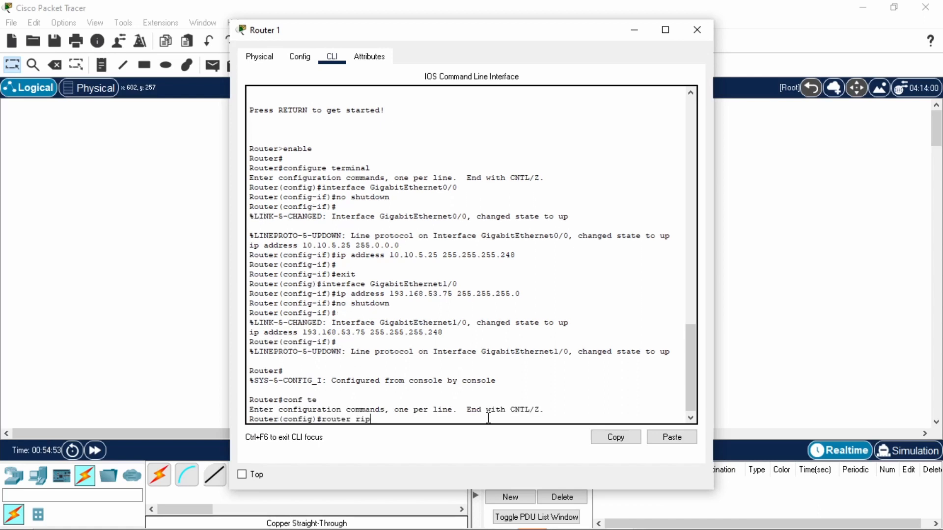
key(Return)
text(version 2)
key(Return)
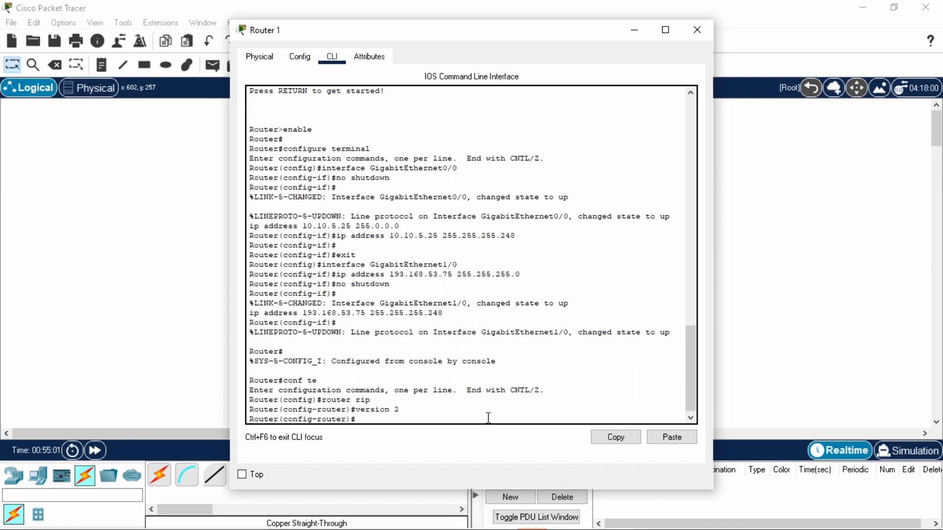
- Add networks 10.0.0.0 and 193.168.53.0 to Router 1's RIP configuration and exit RIP configuration mode
text(network 10.100.0.0)
key(Return)
text(network)
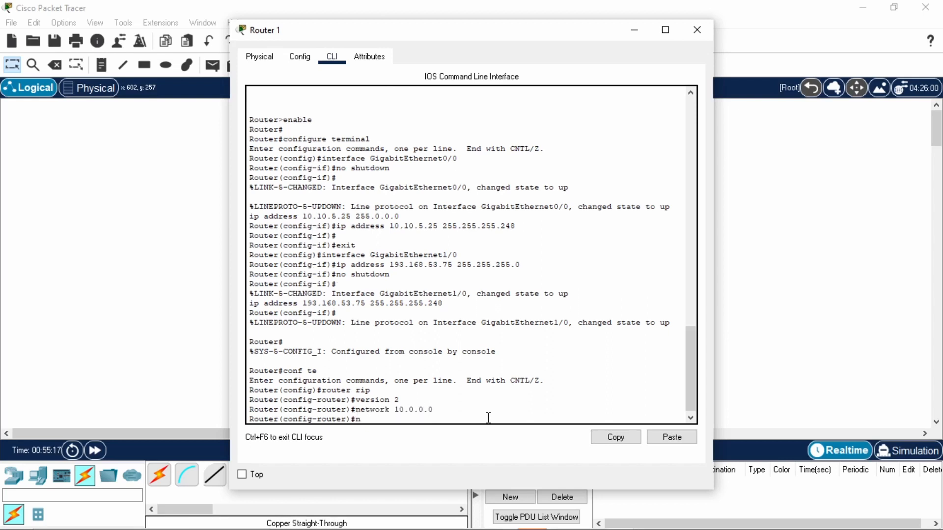
text( 193.168.53.0)
key(Return)
text(exit)
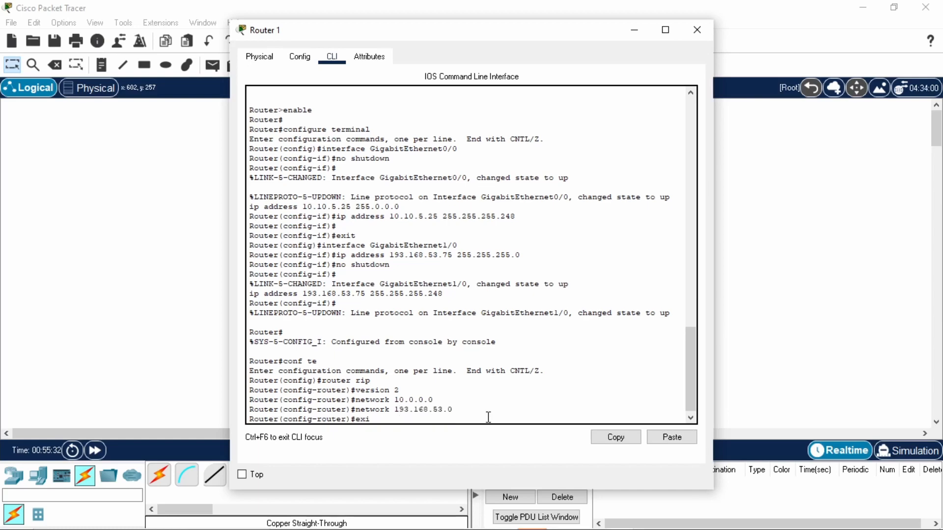
key(Return)
click(707, 25)
- Enable RIP version 2 in Router 2's command line, leaving interface mode and entering router rip and version 2
click(323, 270)
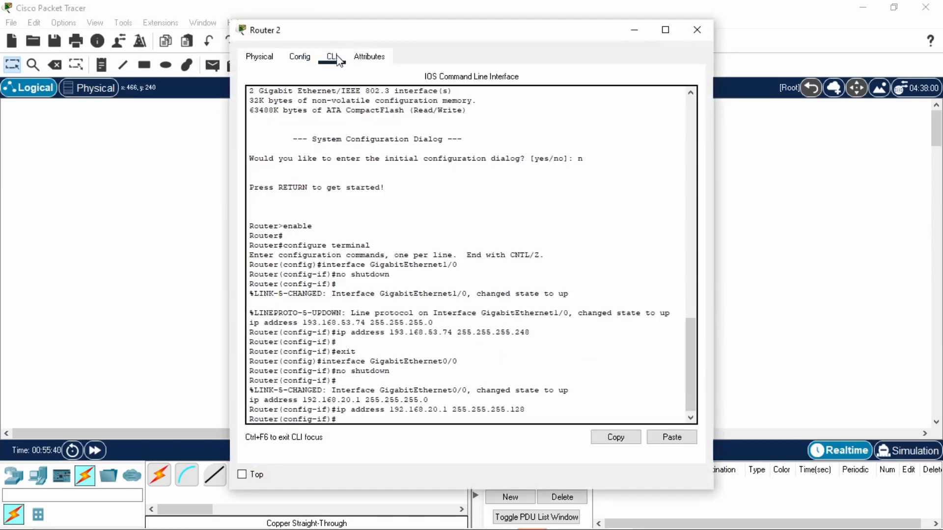
text(exit)
key(Return)
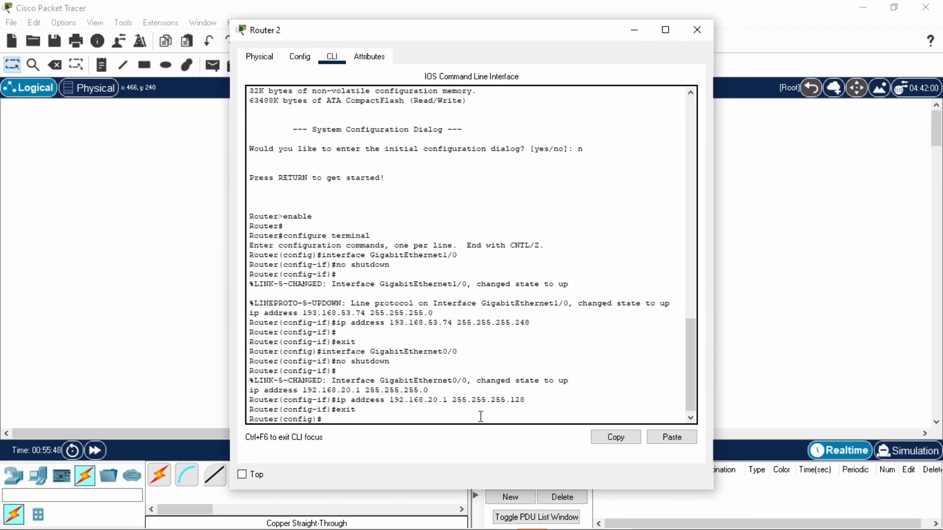
text(router rip)
key(Return)
text(version 2)
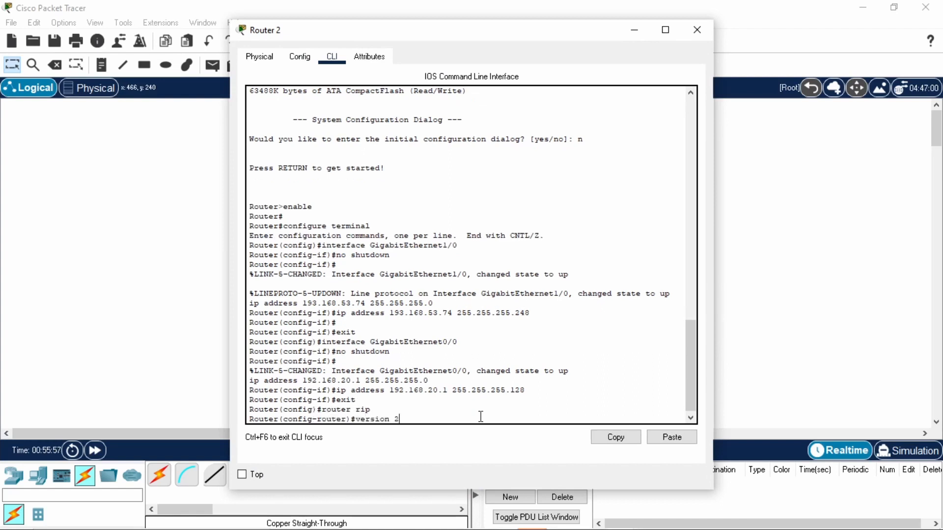
key(Return)
- Add networks 193.168.53.0 and 192.168.20.0 to Router 2's RIP configuration and exit RIP configuration mode
text(network 193)
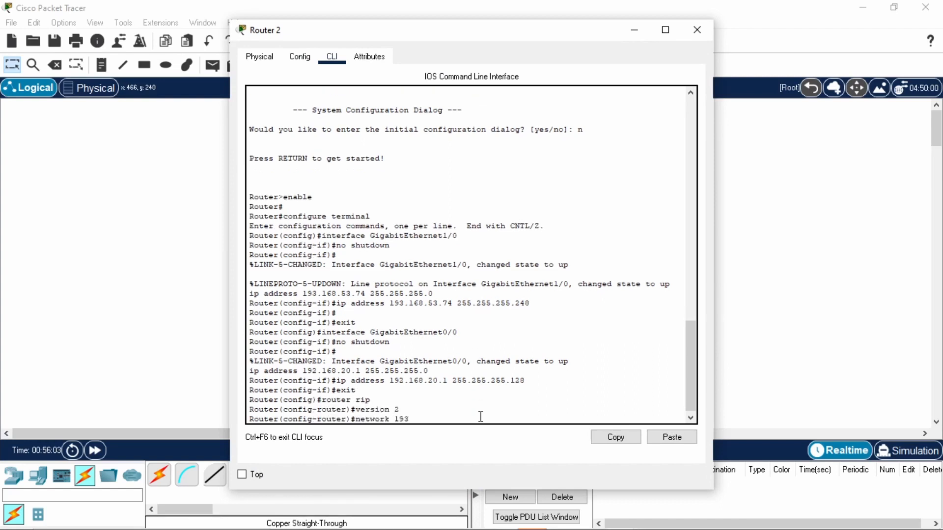
text(.168.53.)
key(BackSpace)
key(BackSpace)
key(BackSpace)
text(168.53.0)
key(Return)
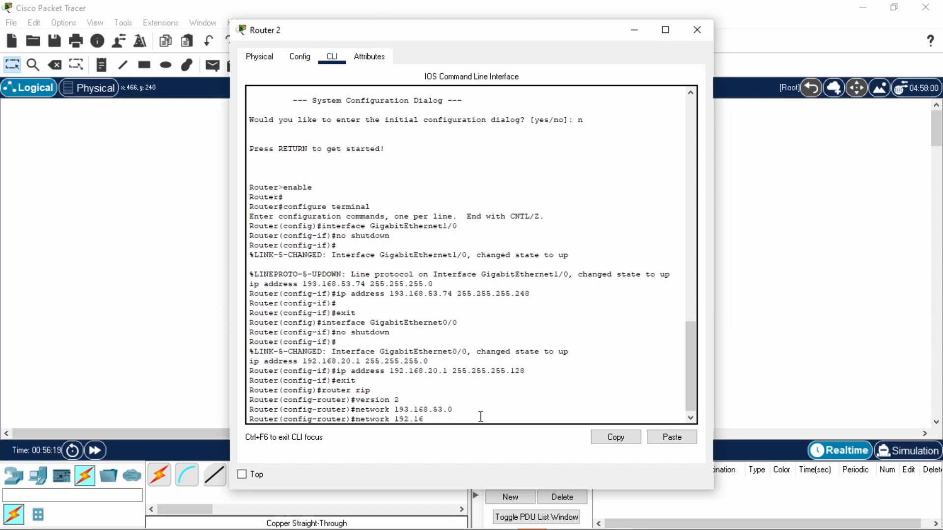
text(network 192.168.20.0)
key(Return)
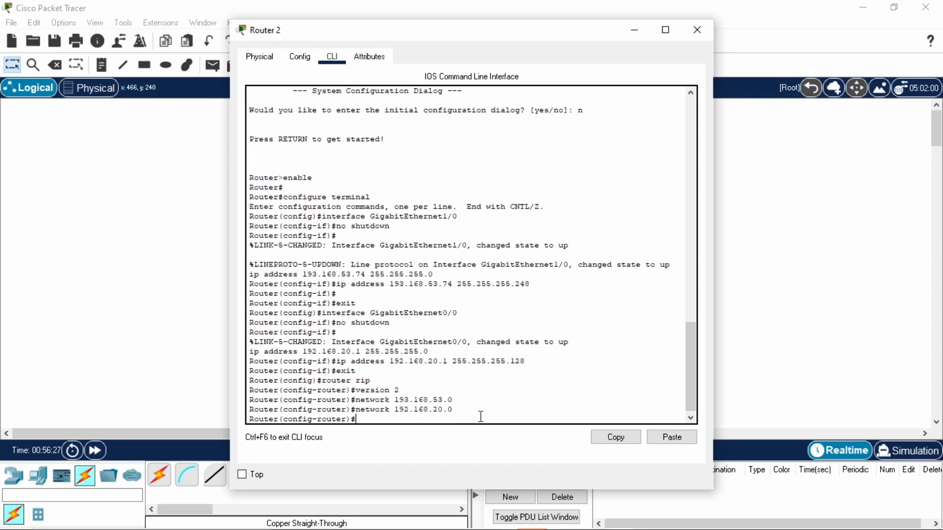
text(exit)
key(Return)
click(697, 30)
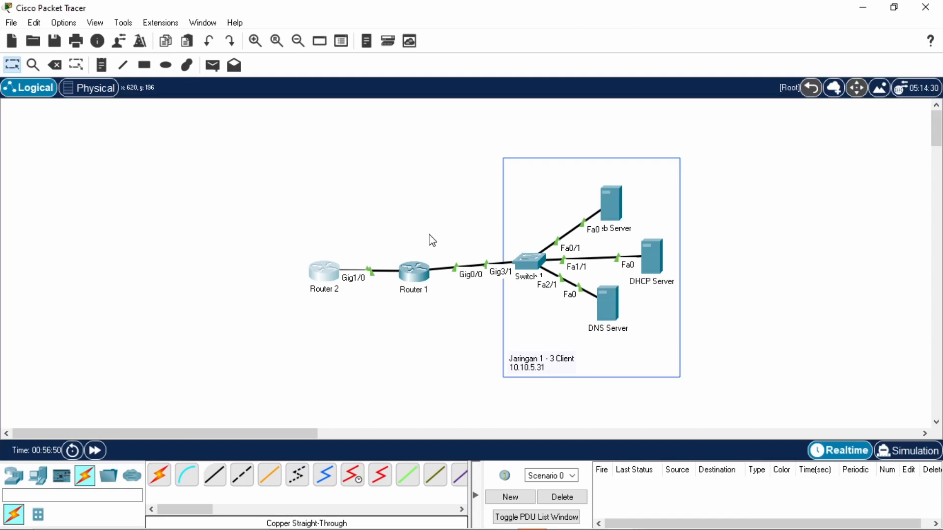
- On Router 1, set the IP helper address of interface GigabitEthernet0/0 to 10.10.5.26 and exit interface mode
click(419, 267)
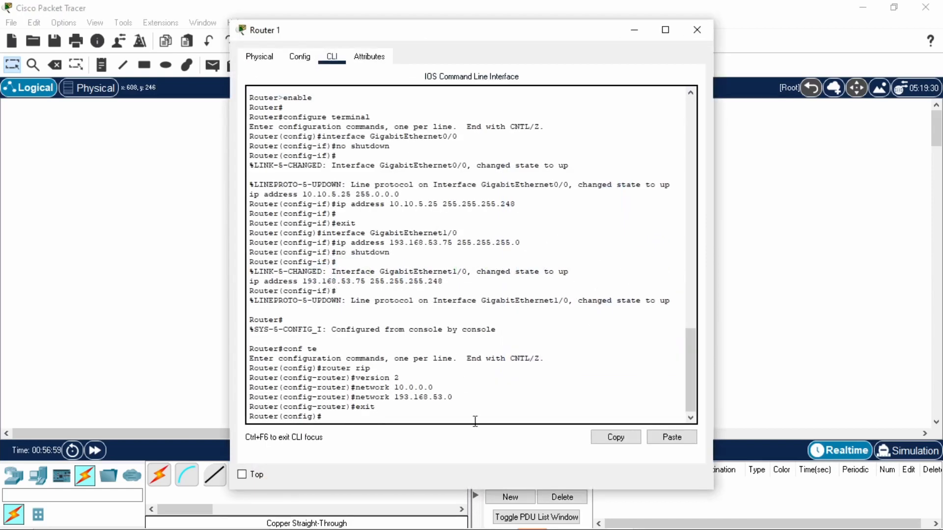
text(Gigabit )
text(thernet)
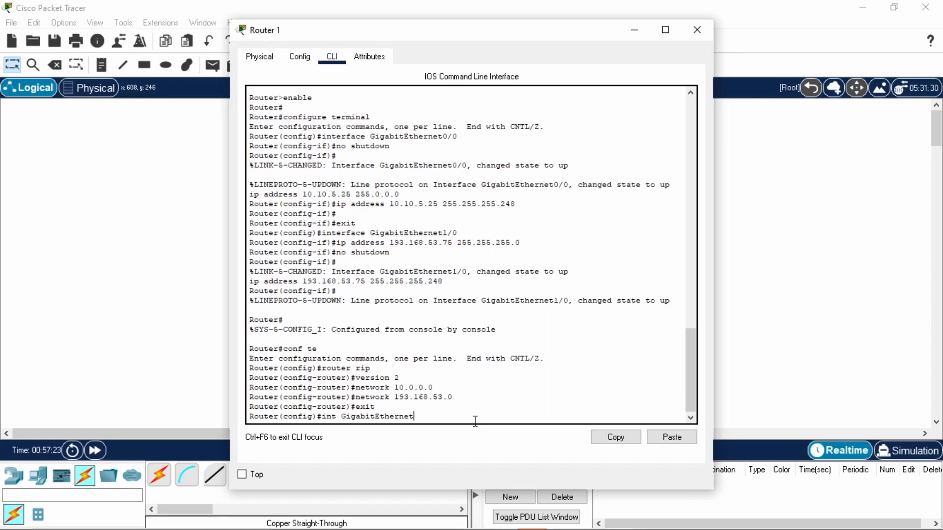
text(0/0)
key(Return)
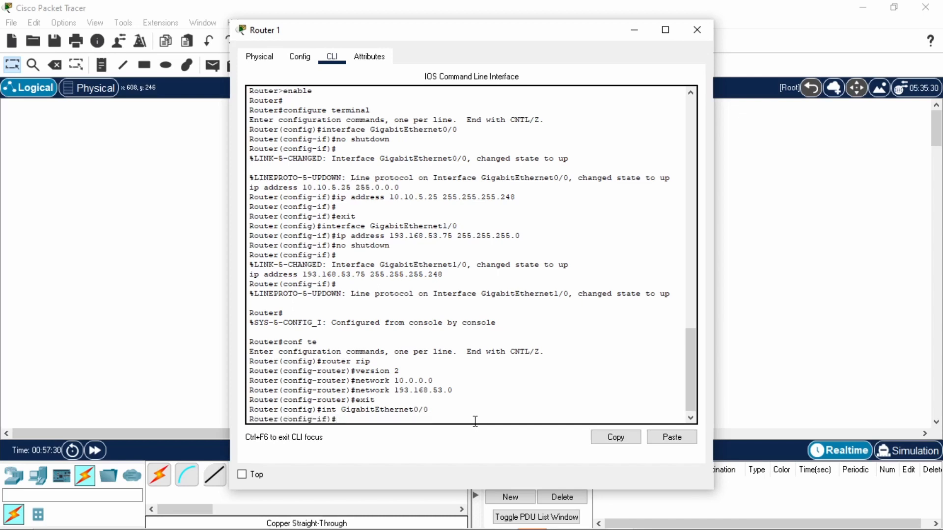
text(ip helper-address 10.10.5.2)
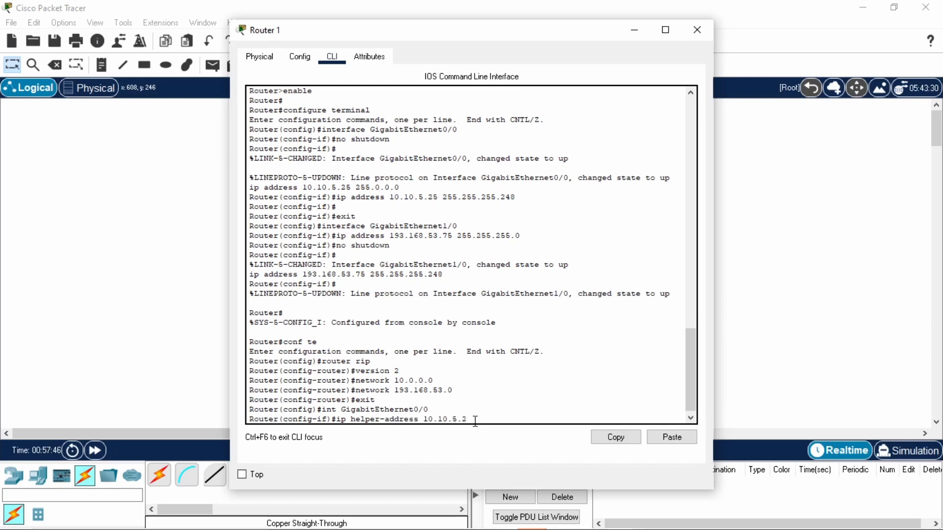
drag(475, 421, 337, 421)
key(ctrl+c)
click(616, 438)
click(576, 414)
key(BackSpace)
key(BackSpace)
key(BackSpace)
key(BackSpace)
key(BackSpace)
key(BackSpace)
key(BackSpace)
key(BackSpace)
key(BackSpace)
key(BackSpace)
key(BackSpace)
key(BackSpace)
key(BackSpace)
key(BackSpace)
key(BackSpace)
key(BackSpace)
key(BackSpace)
key(BackSpace)
key(BackSpace)
key(BackSpace)
key(Up)
key(BackSpace)
key(BackSpace)
key(BackSpace)
key(BackSpace)
key(BackSpace)
key(BackSpace)
key(BackSpace)
key(BackSpace)
key(BackSpace)
key(BackSpace)
key(BackSpace)
key(BackSpace)
key(BackSpace)
key(BackSpace)
key(BackSpace)
key(BackSpace)
key(BackSpace)
key(BackSpace)
key(BackSpace)
key(BackSpace)
click(678, 440)
key(Return)
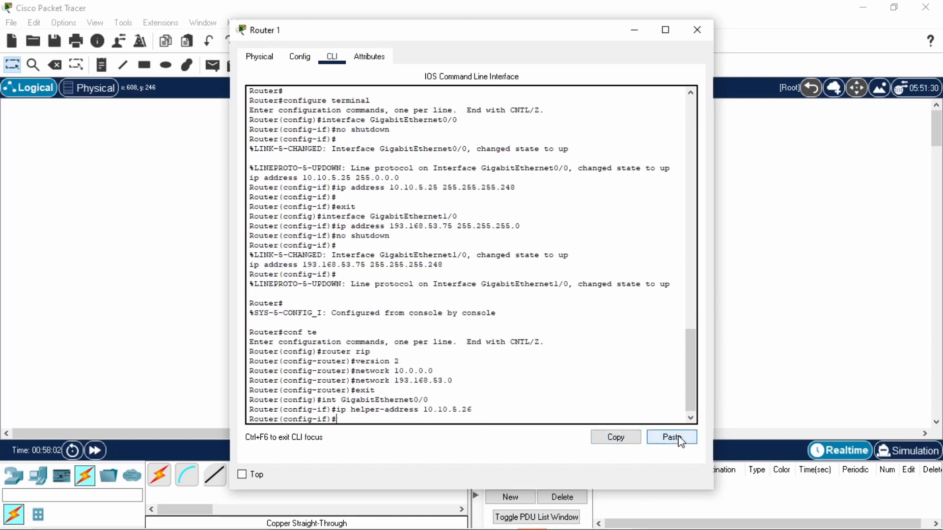
text(exit)
key(Return)
- Set the IP helper address of Router 1's interface GigabitEthernet1/0 to 10.10.5.26 and exit interface mode
text(inter)
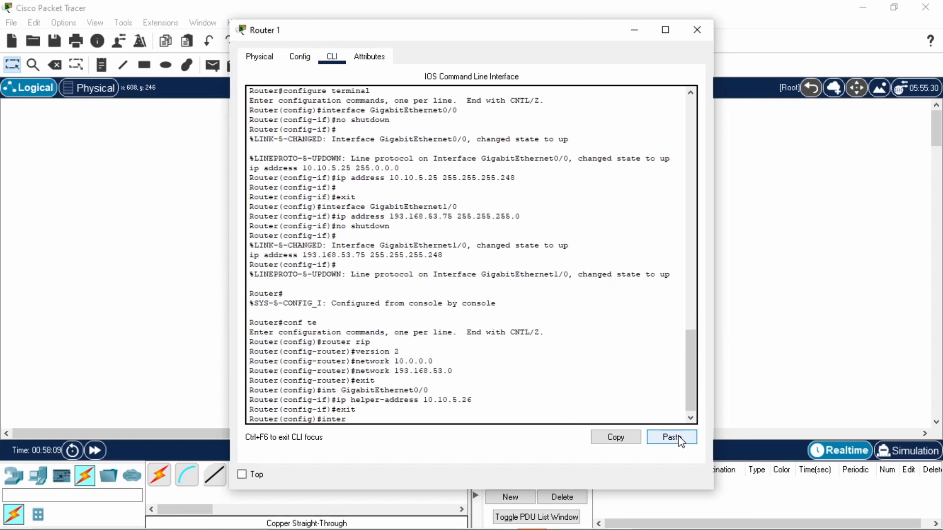
text(fave GigabitEthernet1/0)
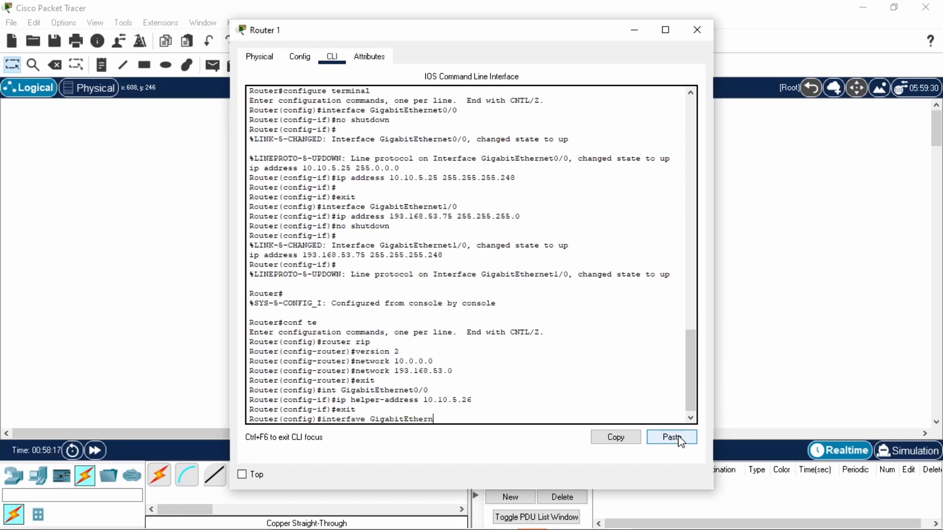
key(Return)
key(Up)
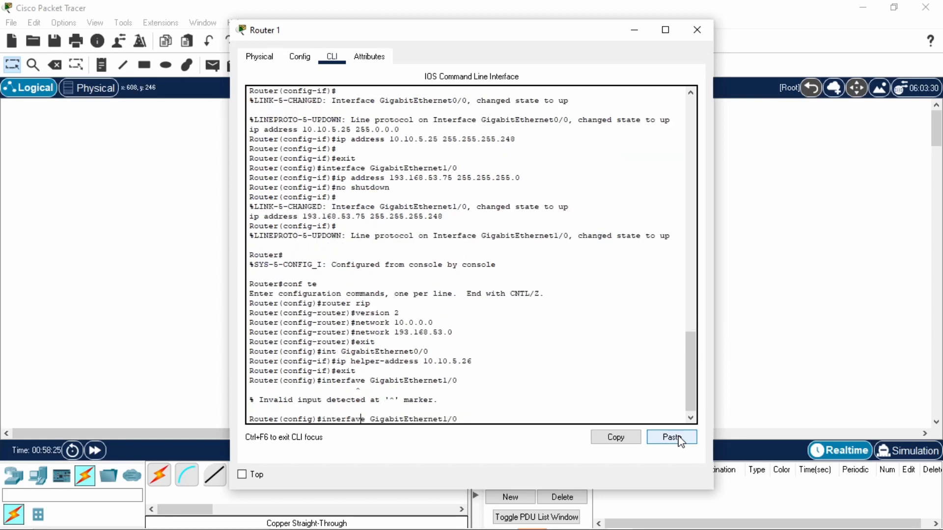
key(BackSpace)
text(c)
key(Return)
click(671, 437)
key(Return)
text(exit)
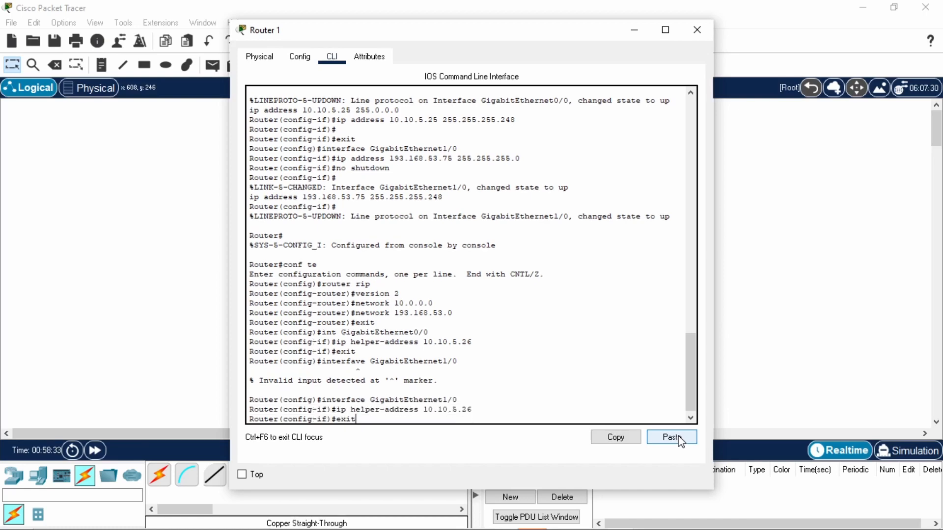
key(Return)
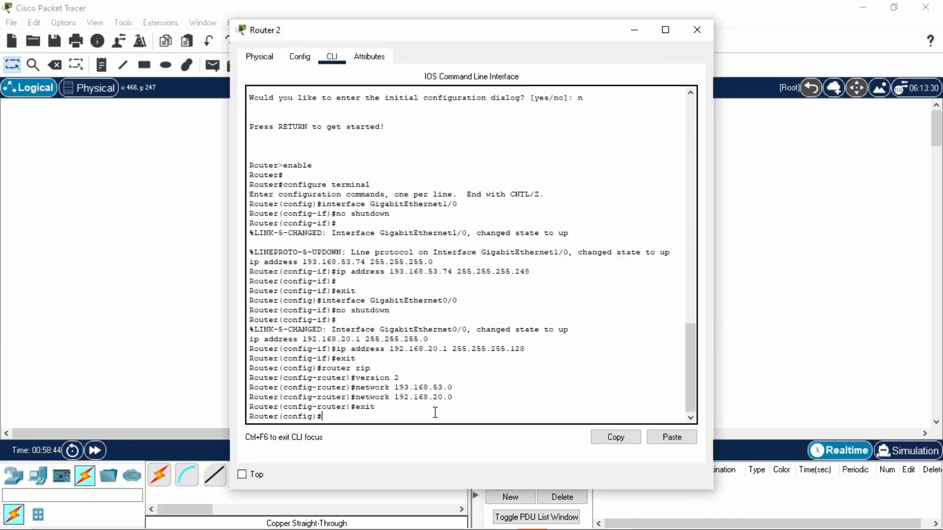
- On Router 2, set the IP helper address of interface GigabitEthernet0/0 to 10.10.5.26 and exit interface mode
text(inerGigabitEthernet0/0)
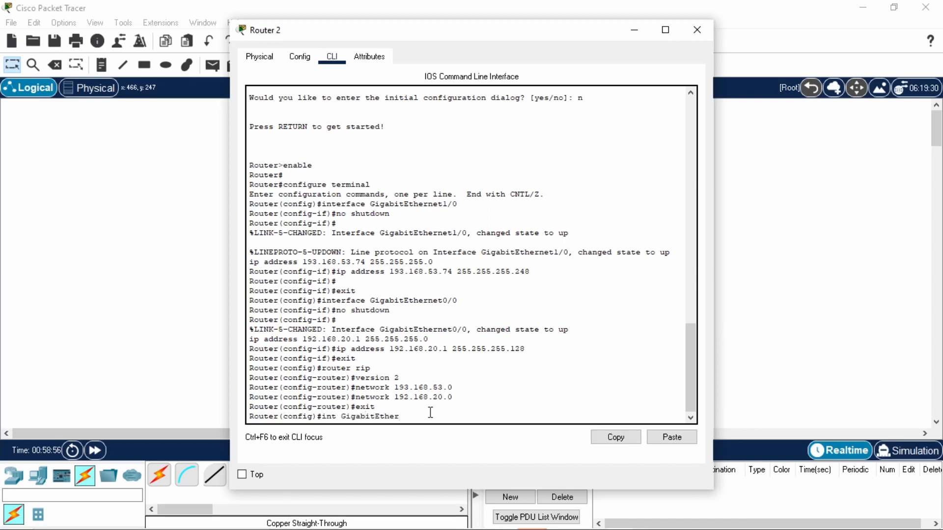
key(Return)
key(Up)
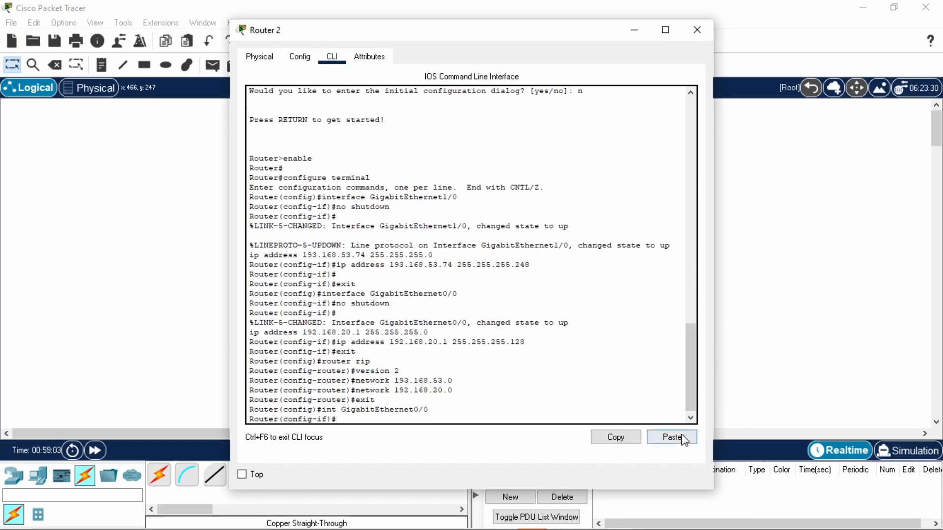
click(680, 438)
key(Up)
key(Return)
- Set the IP helper address of Router 2's interface GigabitEthernet1/0 to 10.10.5.26, exit interface mode and close the router window
key(Up)
key(Up)
key(Down)
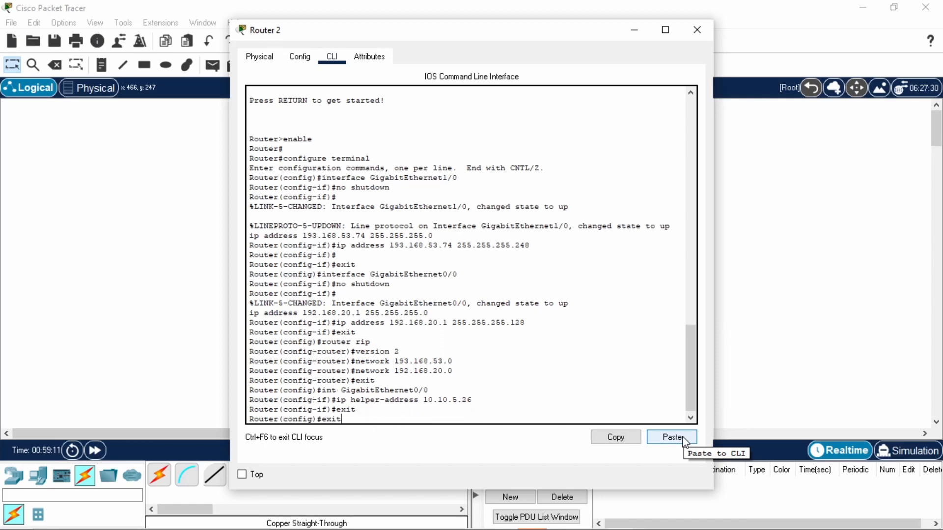
key(Down)
key(Left)
key(Left)
key(BackSpace)
text(1)
key(Return)
key(Up)
key(Up)
key(Up)
key(Return)
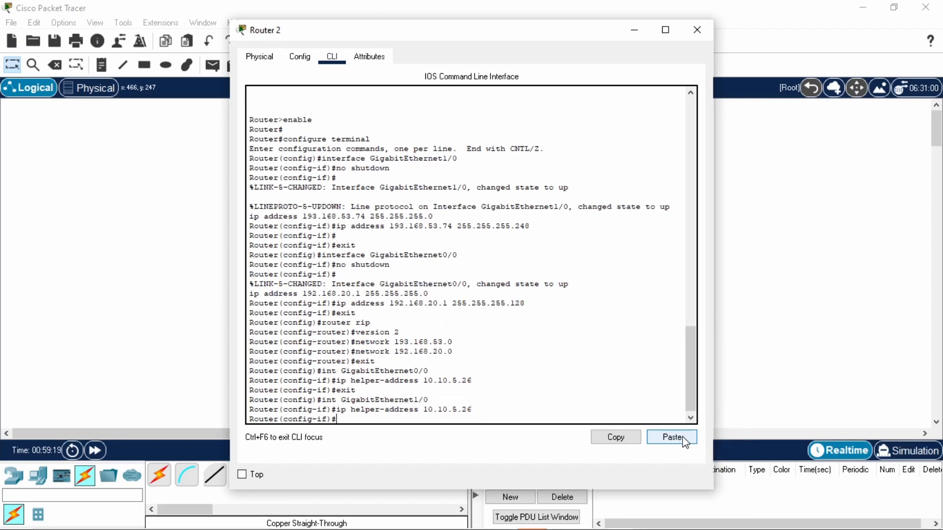
key(Up)
key(Up)
key(Up)
key(Return)
click(703, 32)
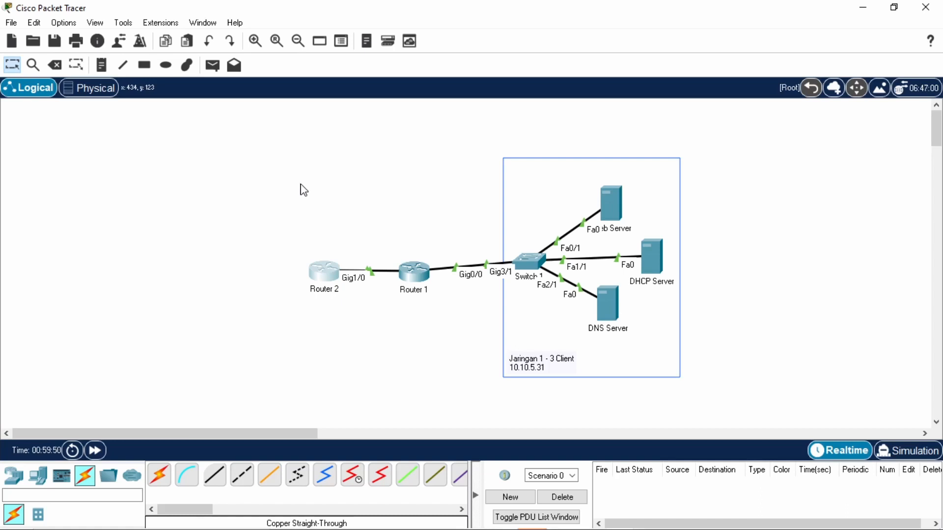
- Test connectivity by sending simple PDUs from Router 2 to the DHCP Server
click(213, 65)
click(324, 271)
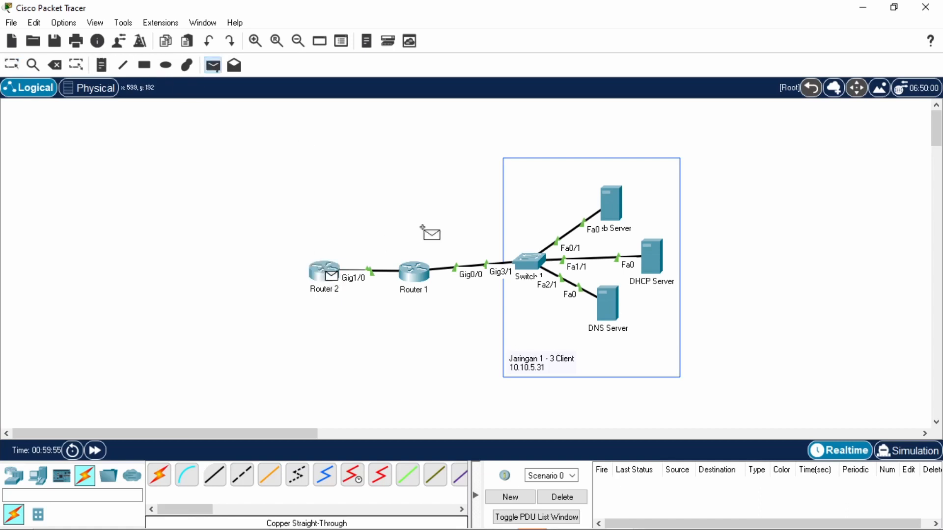
click(653, 256)
click(215, 67)
click(327, 276)
click(654, 265)
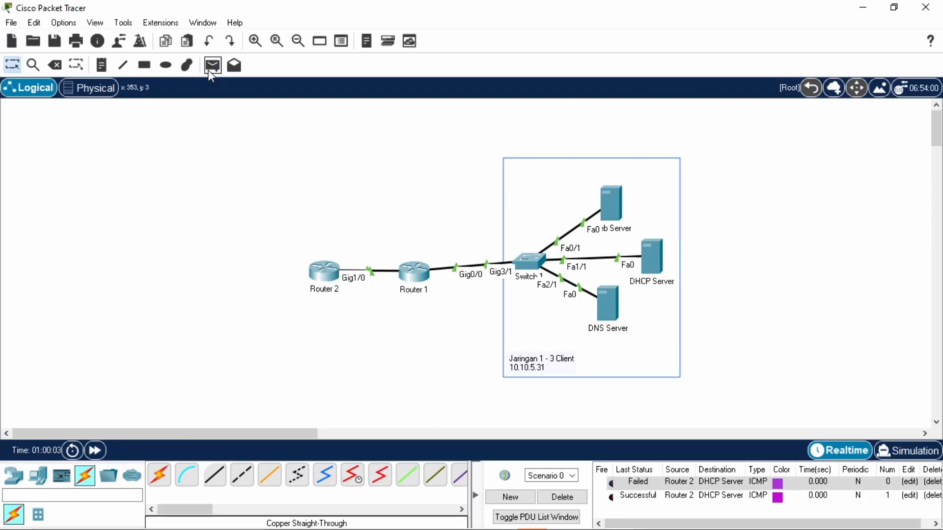
- Send simple PDUs from Router 2 to the Web Server and clear the PDU scenario
click(212, 69)
click(326, 273)
click(611, 214)
click(213, 65)
click(325, 273)
click(611, 215)
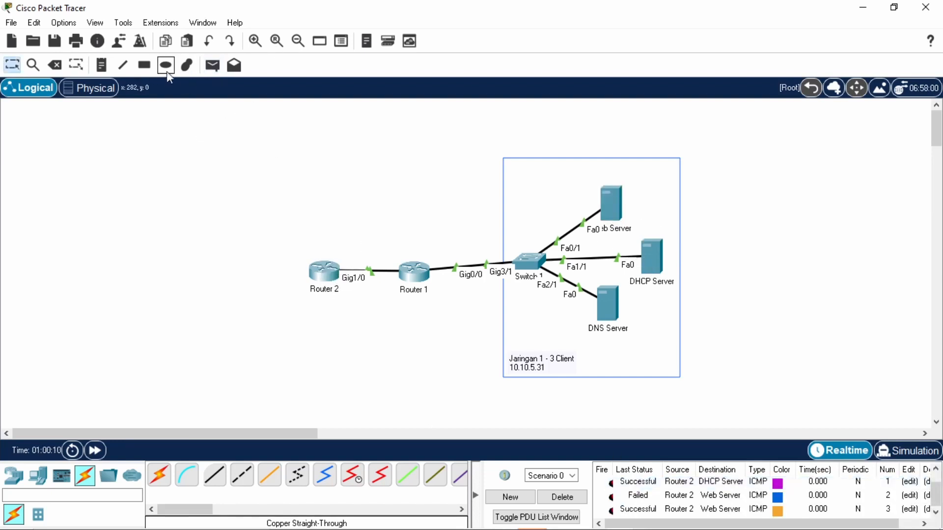
click(213, 65)
click(325, 273)
click(613, 200)
click(563, 497)
- Test connectivity by sending simple PDUs from Router 2 to the DNS Server
click(212, 65)
click(329, 273)
click(606, 302)
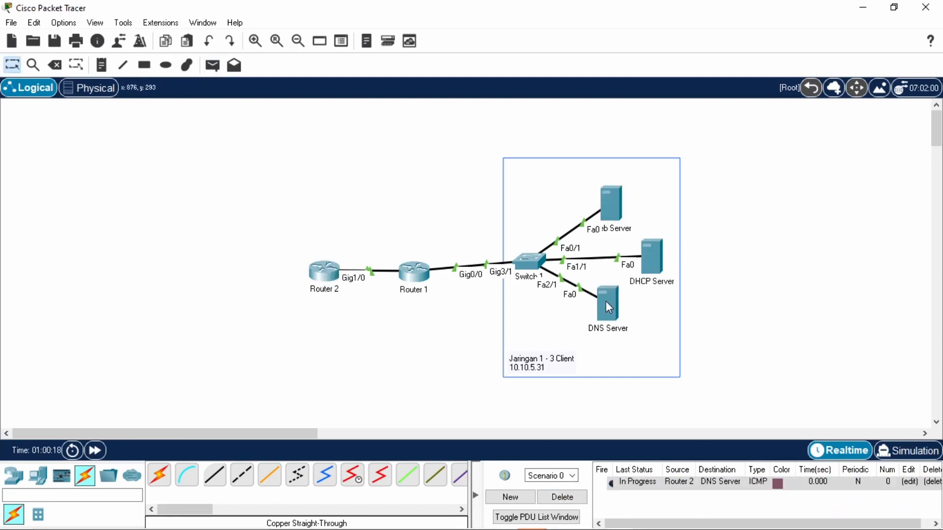
click(213, 65)
click(325, 273)
click(607, 302)
click(212, 65)
click(325, 273)
click(607, 302)
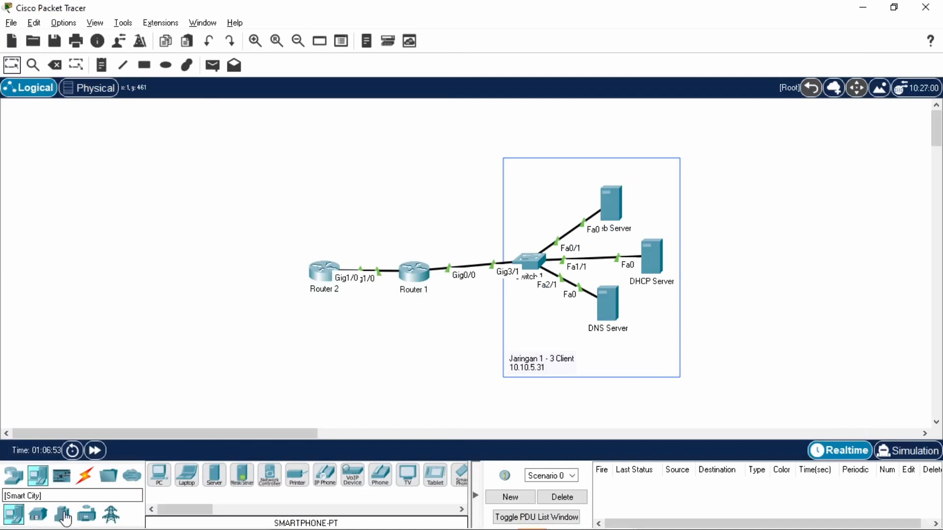
- Place an AccessPoint-PT beside Router 2, on the side away from Router 1, and name it Wireless 1
click(14, 477)
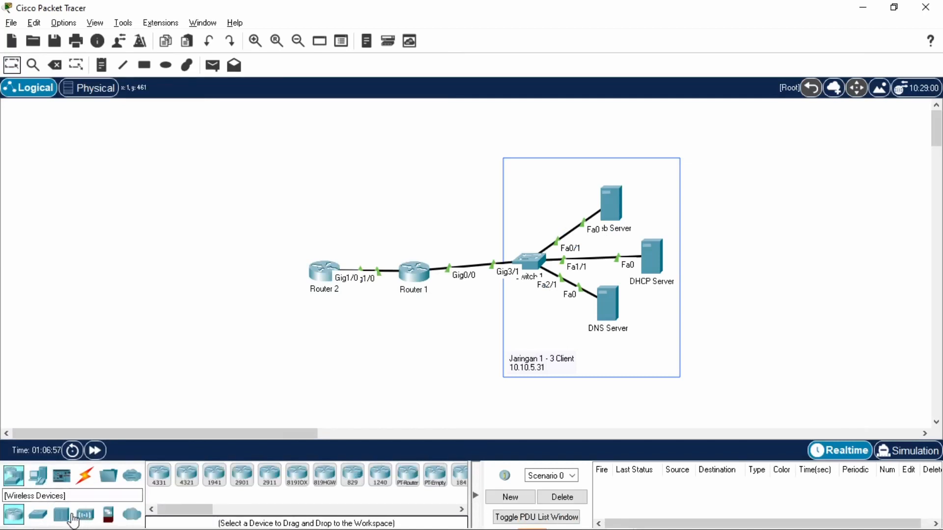
click(83, 516)
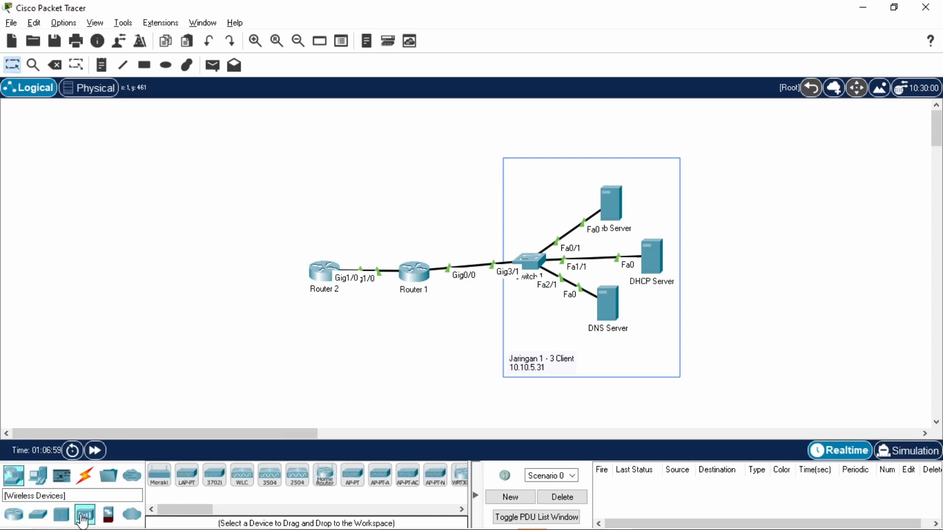
click(352, 479)
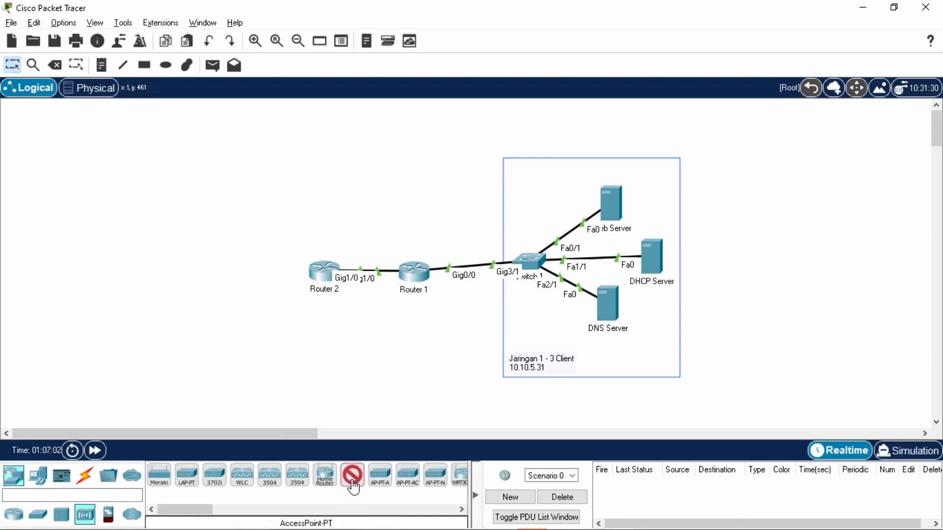
click(206, 280)
click(216, 295)
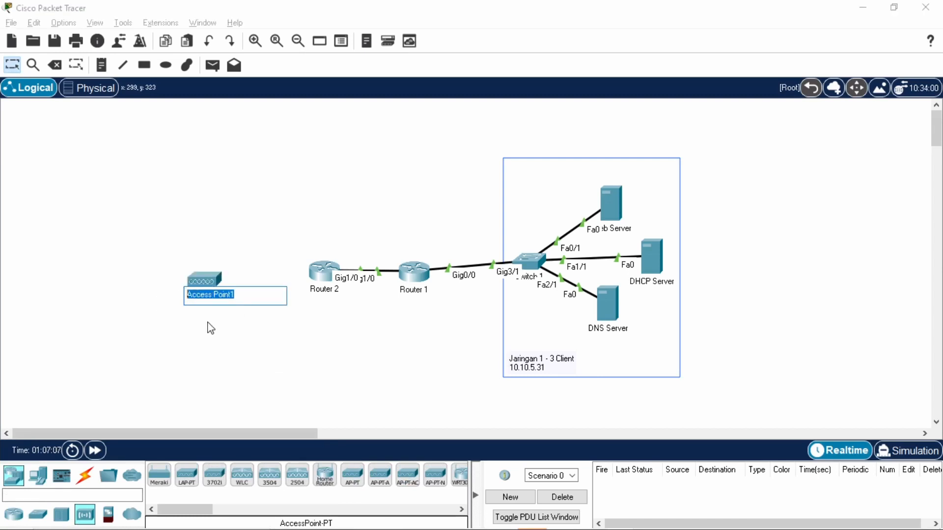
text(Wireless 1)
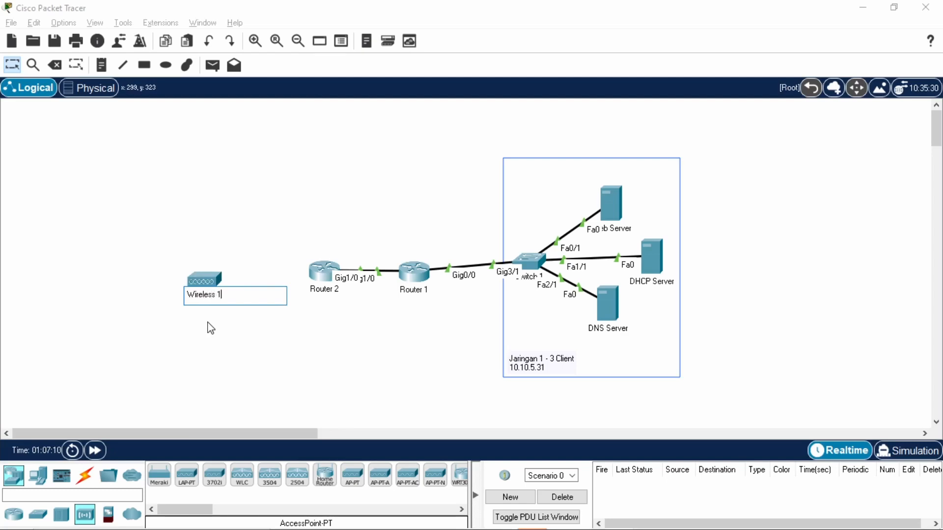
key(Return)
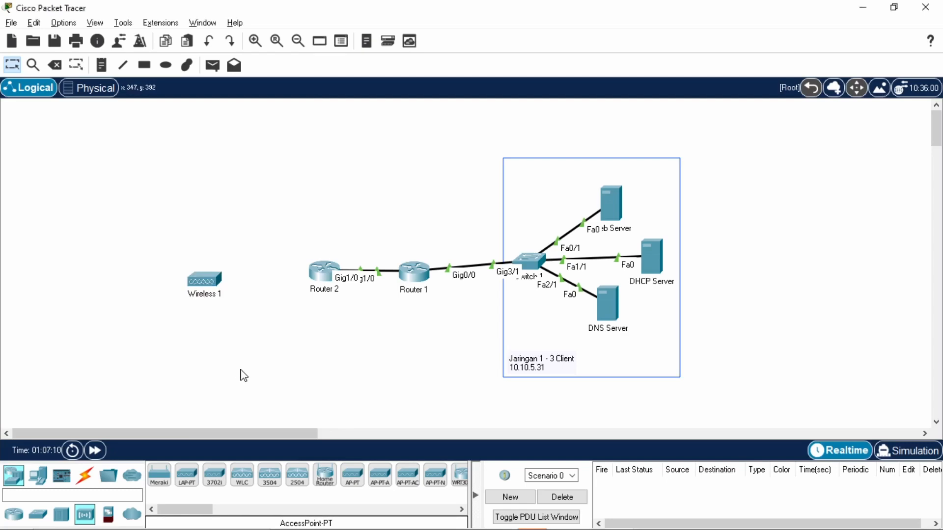
- Replace Wireless 1's port module with a PT-REPEATER-NM-1CGE and close its device window
click(206, 279)
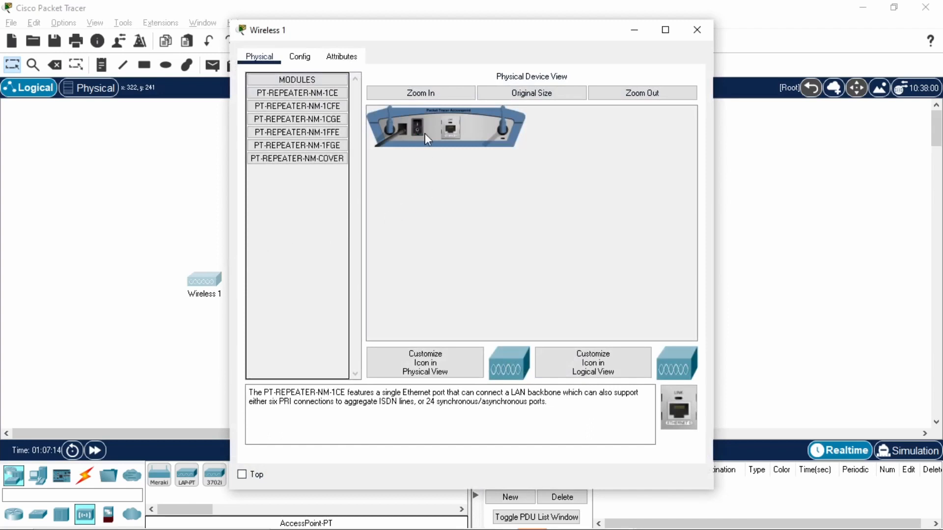
drag(445, 147, 329, 202)
drag(324, 119, 449, 129)
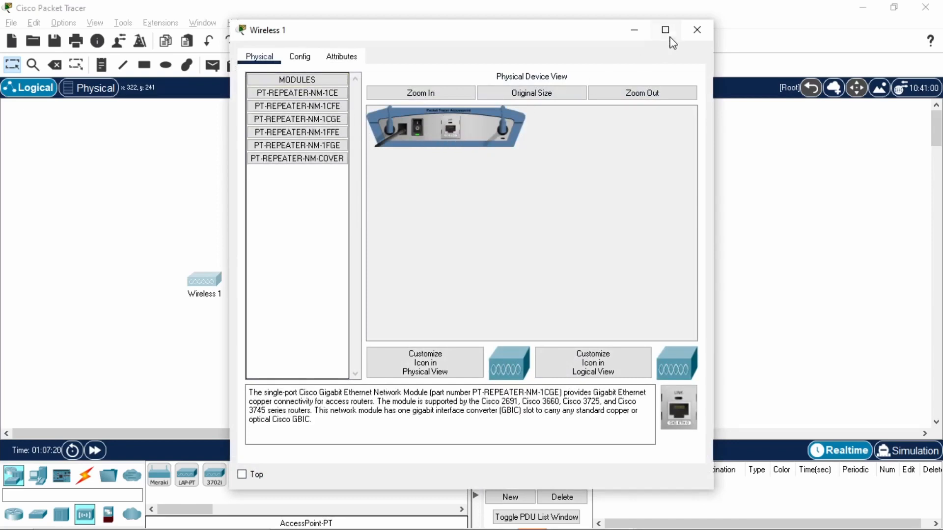
click(696, 30)
click(172, 198)
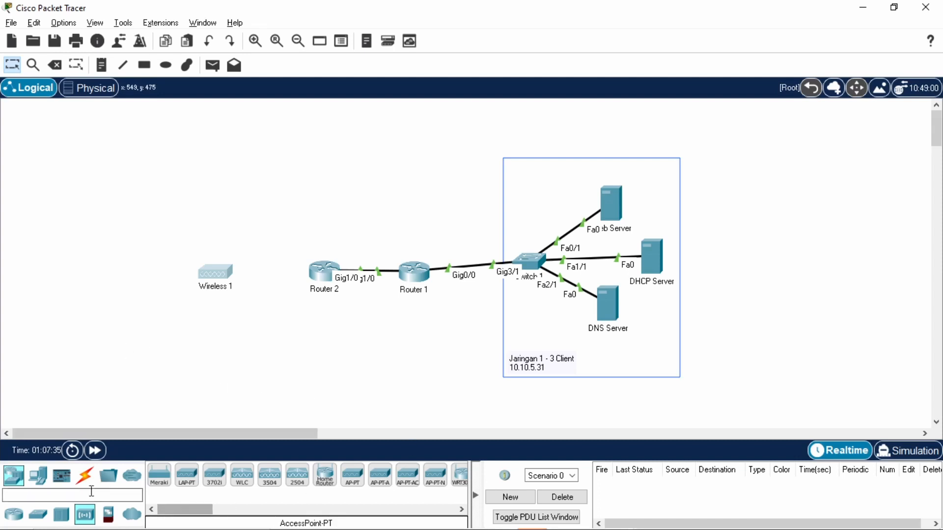
- Add two smartphones, a tablet PC and a laptop, arranging them around the Wireless 1 access point
click(38, 476)
drag(459, 476, 155, 237)
click(459, 477)
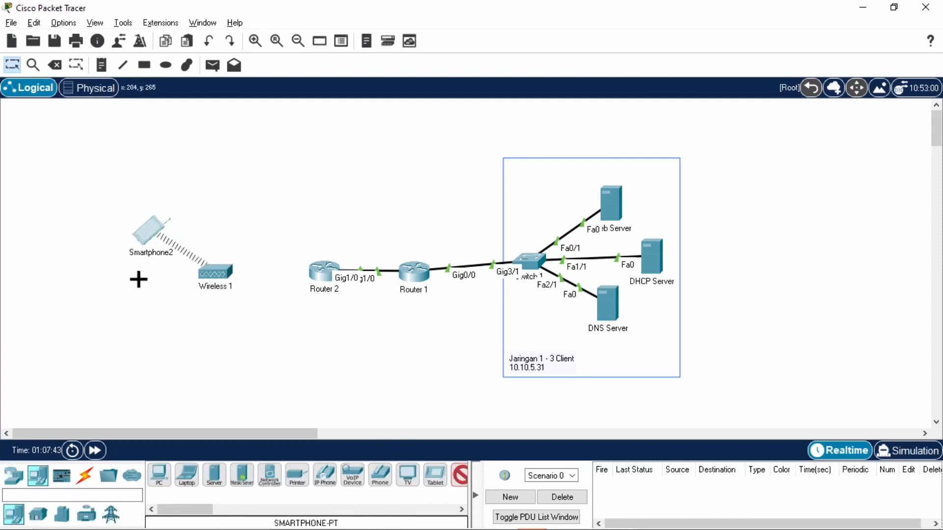
click(139, 278)
click(427, 483)
click(168, 318)
drag(163, 321, 183, 316)
drag(128, 280, 114, 301)
drag(147, 230, 113, 245)
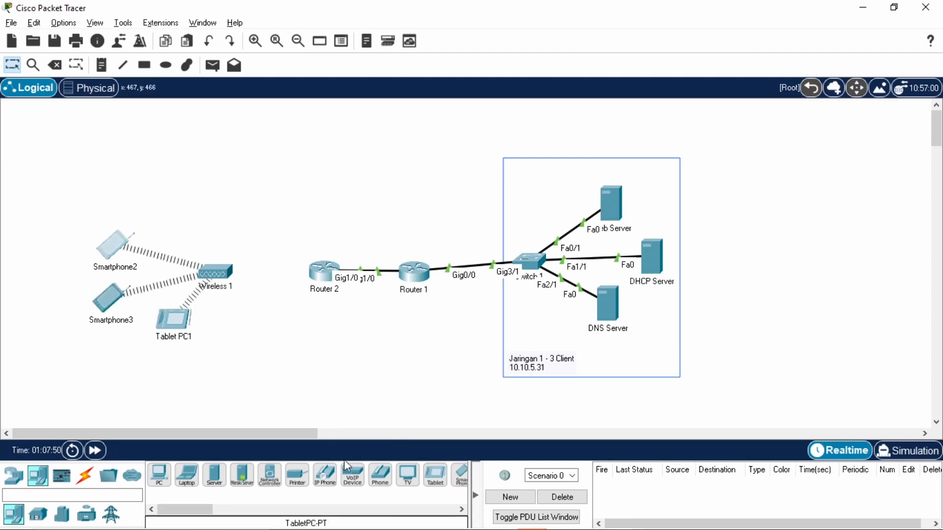
click(186, 475)
click(169, 204)
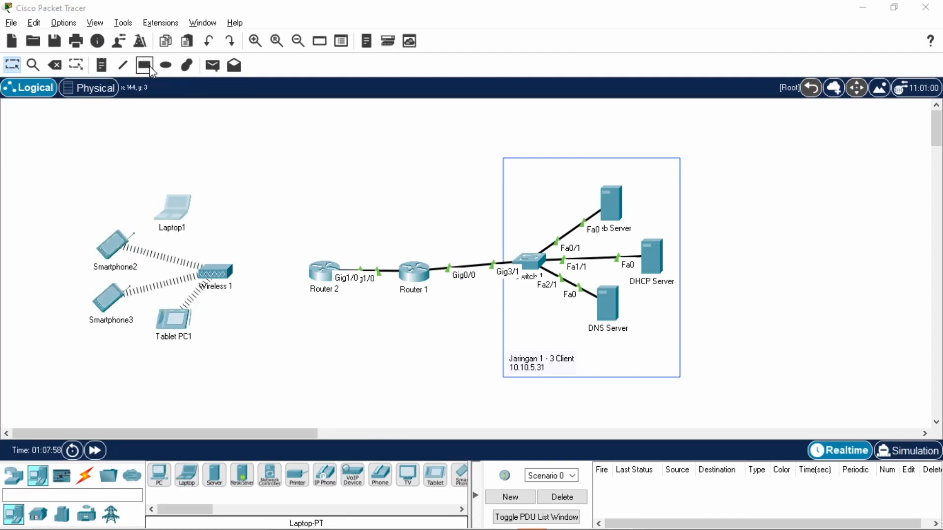
- Draw an unfilled blue rectangle around the Wireless 1 access point and its client devices
click(144, 64)
drag(82, 166, 249, 394)
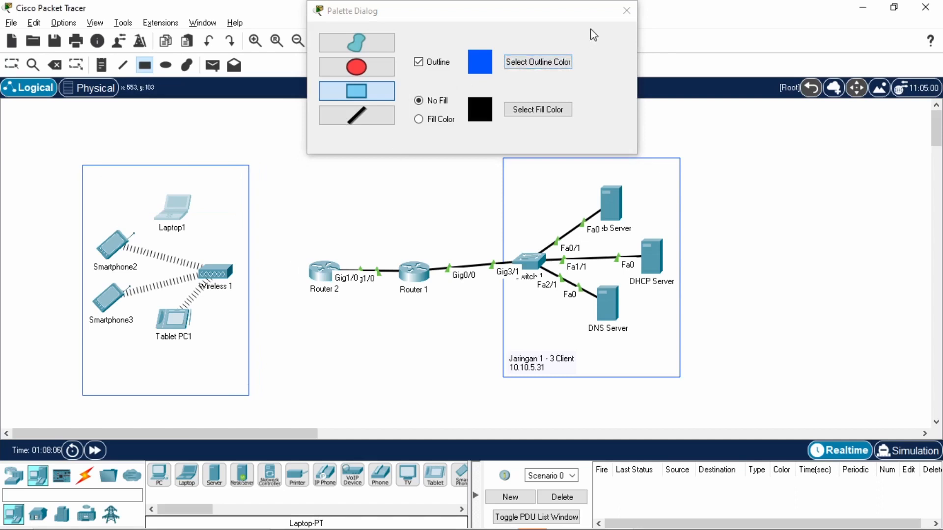
click(627, 10)
- Add a note reading "Jaringan 2 - 111 Client" and "192.168.20.21" inside the rectangle, below the wireless clients
click(101, 65)
click(167, 378)
text(Jaringan 2)
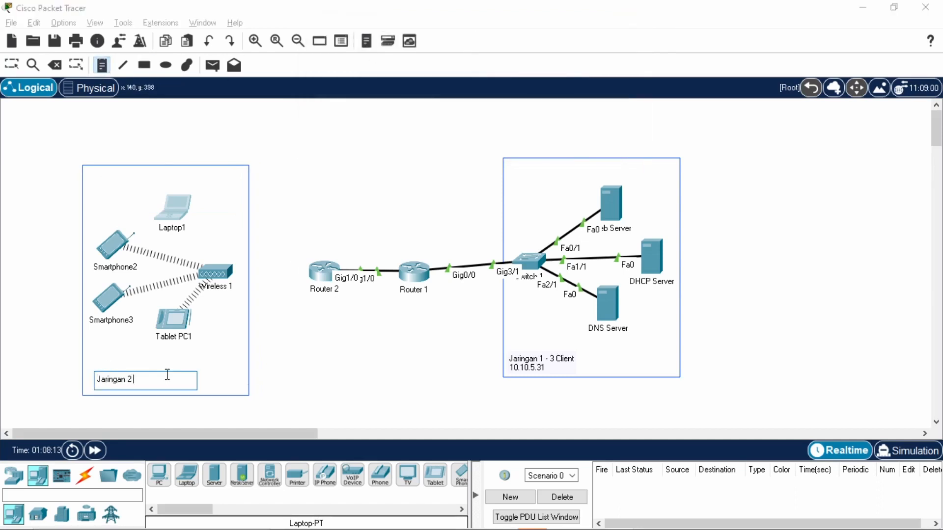
text( - 111 Client)
key(Return)
text(192.168.20.21)
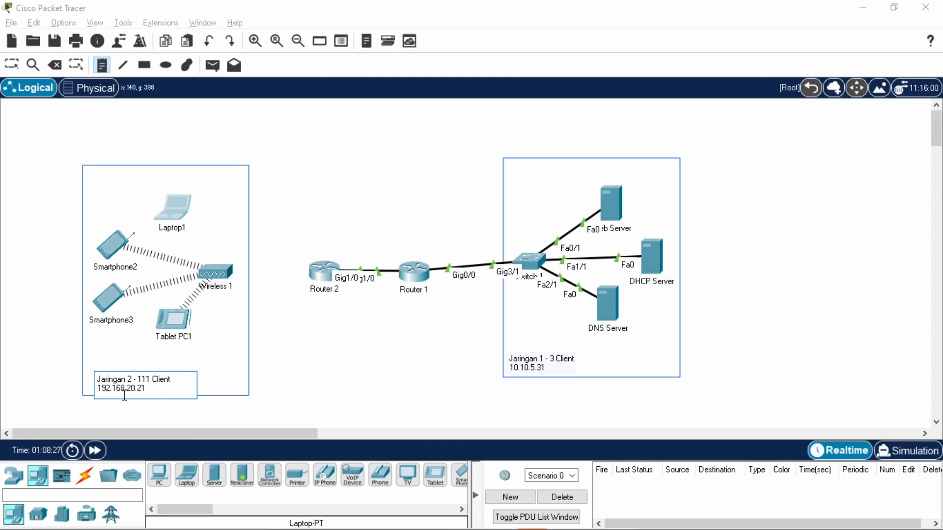
- Connect the Wireless 1 access point to Router 2's GigabitEthernet0/0 port with a copper straight-through cable
key(Escape)
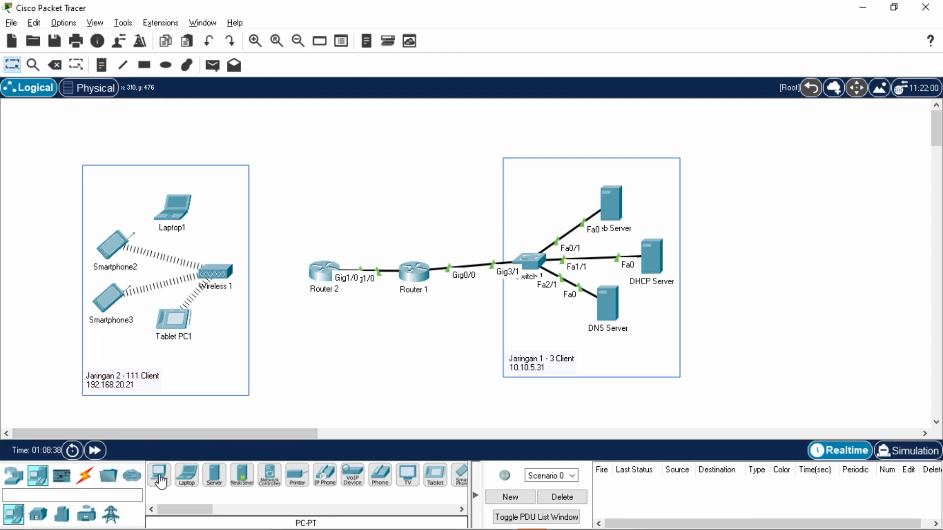
click(85, 475)
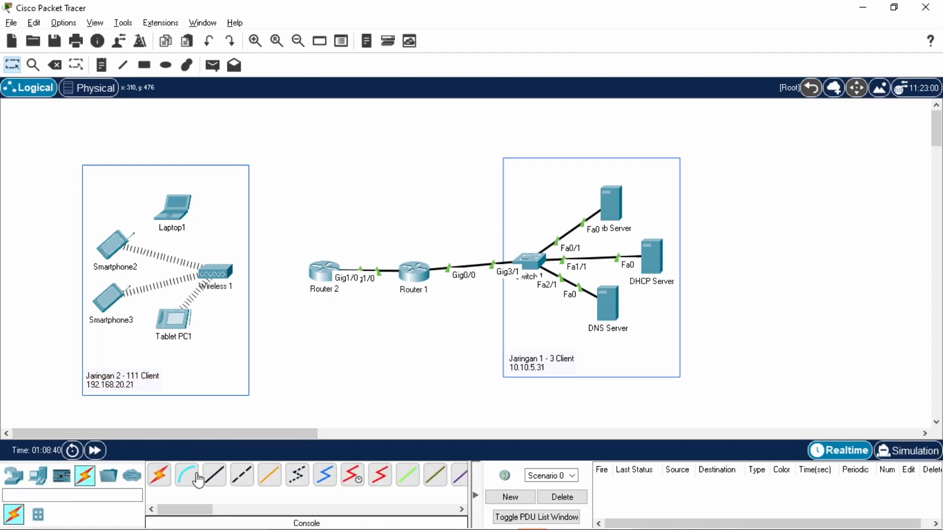
click(215, 475)
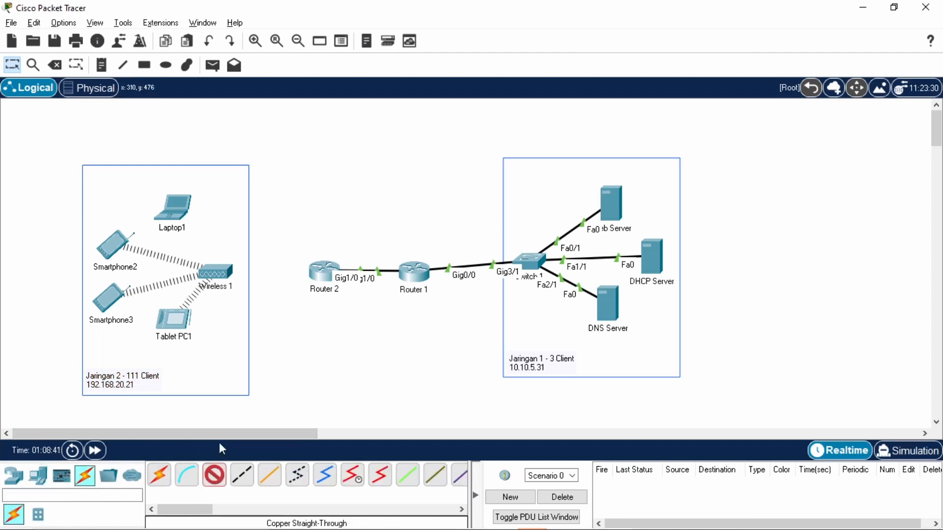
click(211, 274)
click(245, 282)
click(325, 270)
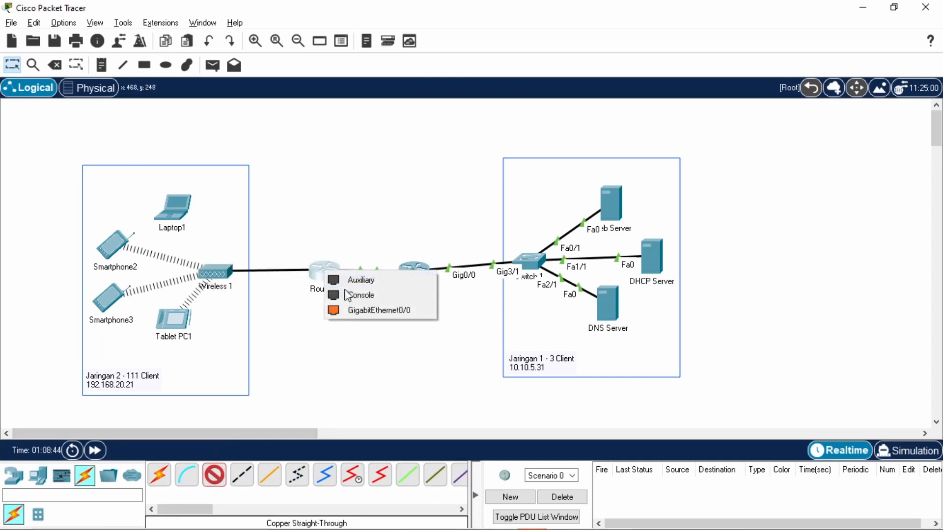
click(393, 309)
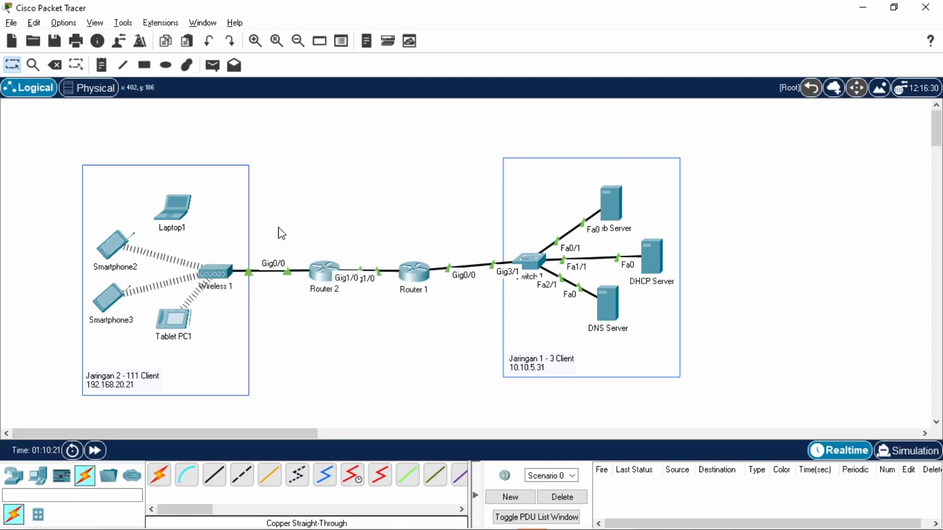
- Configure Wireless 1's Port 1 with SSID "wifihuda" and WPA2-PSK authentication, entering the PSK pass phrase
click(218, 274)
click(306, 58)
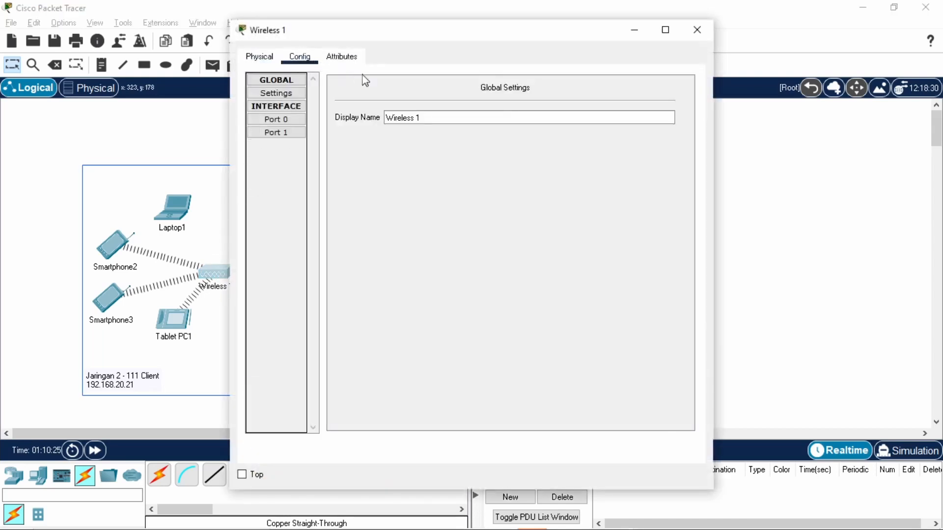
click(294, 133)
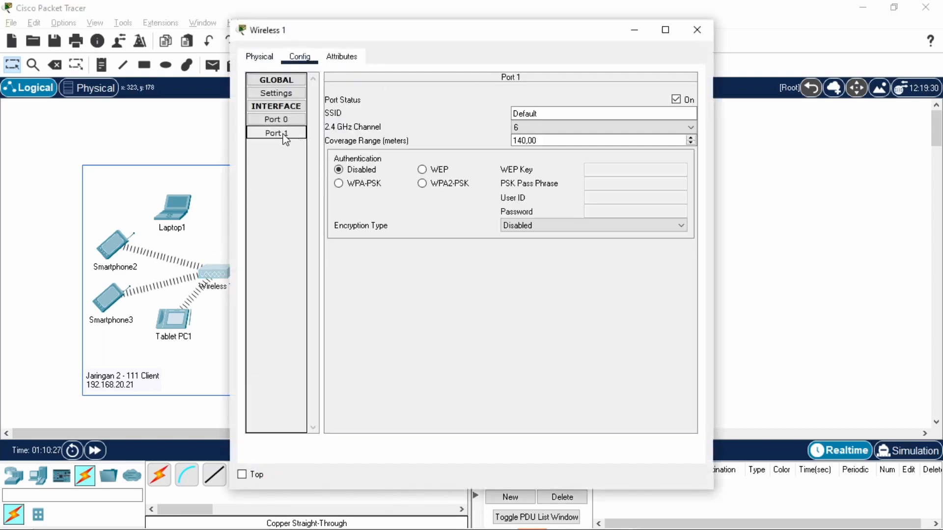
click(563, 112)
double_click(564, 112)
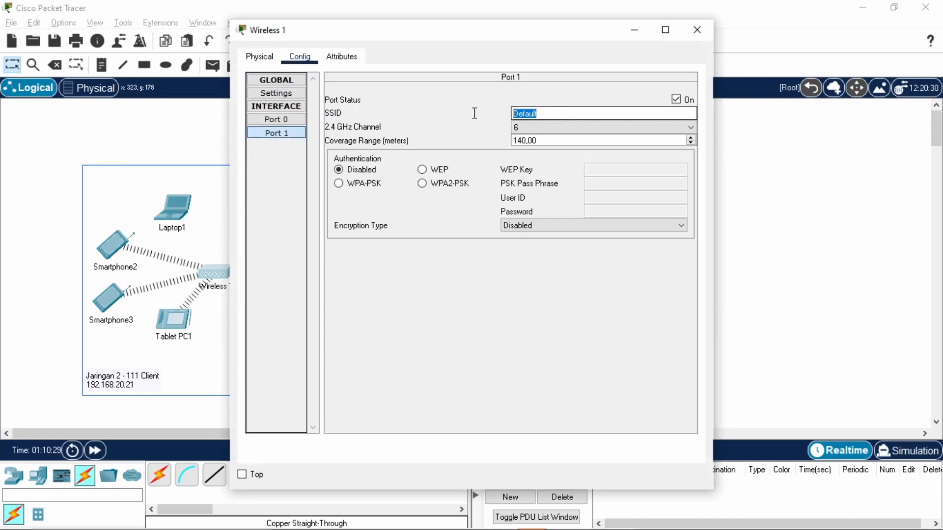
text(wifihuda)
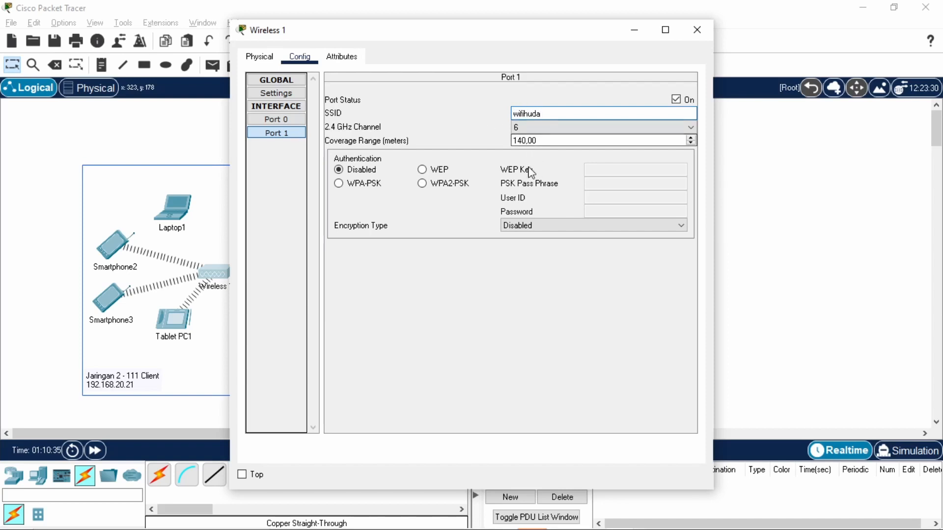
click(444, 187)
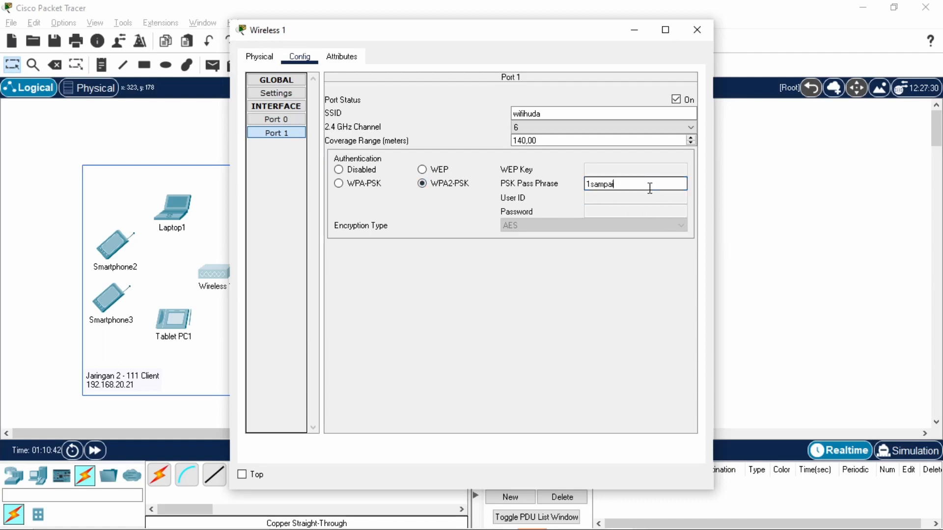
text(1sampai8)
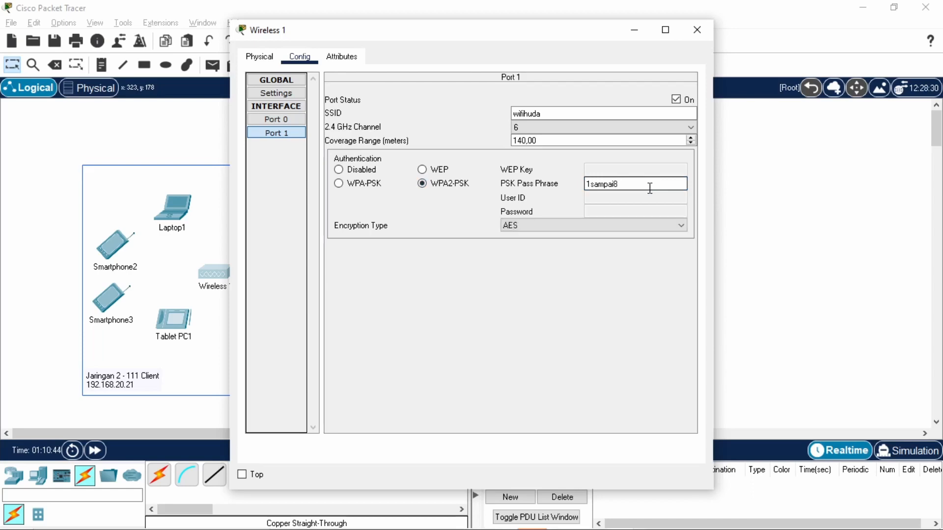
click(697, 29)
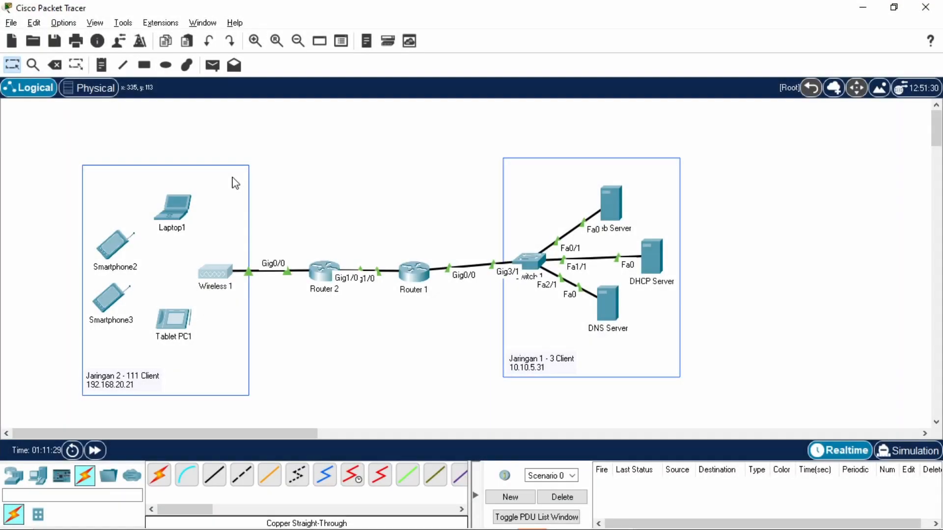
- Replace Laptop1's wired network module with a WPC300N wireless module
click(179, 220)
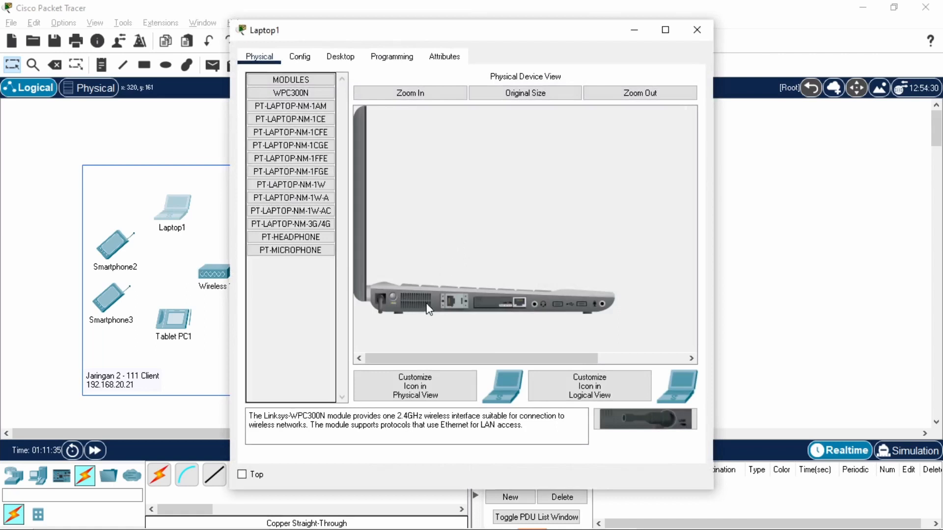
drag(489, 309, 295, 299)
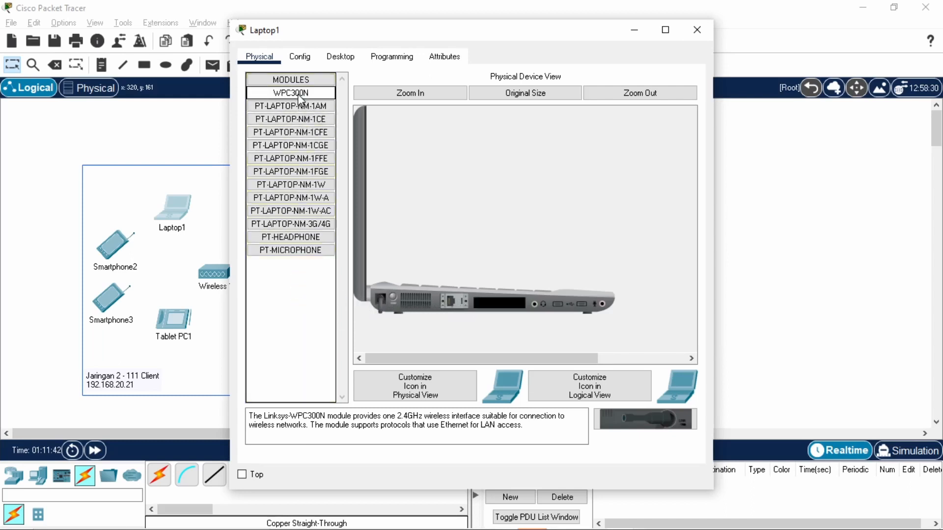
drag(302, 94, 504, 309)
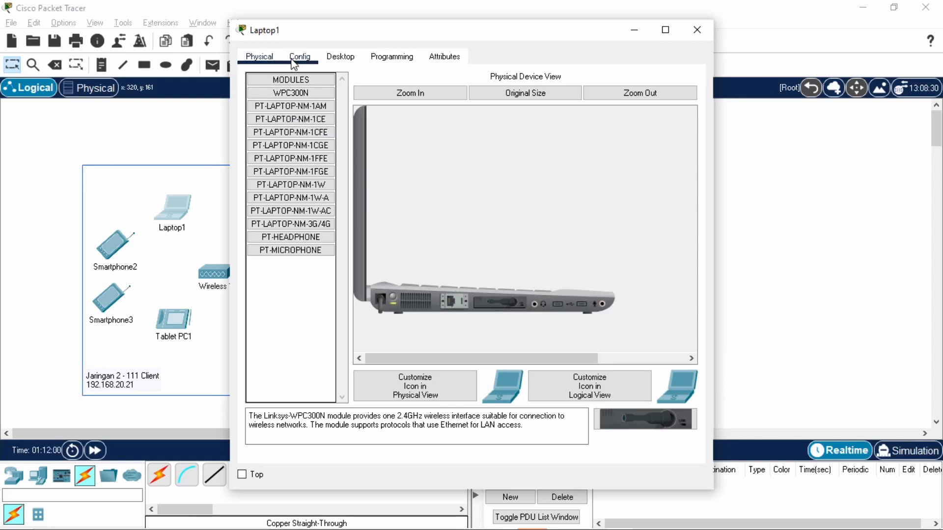
- Configure Laptop1's Wireless0 interface with SSID "wifihuda" and WPA2-PSK authentication, entering the access point's pass phrase
click(292, 61)
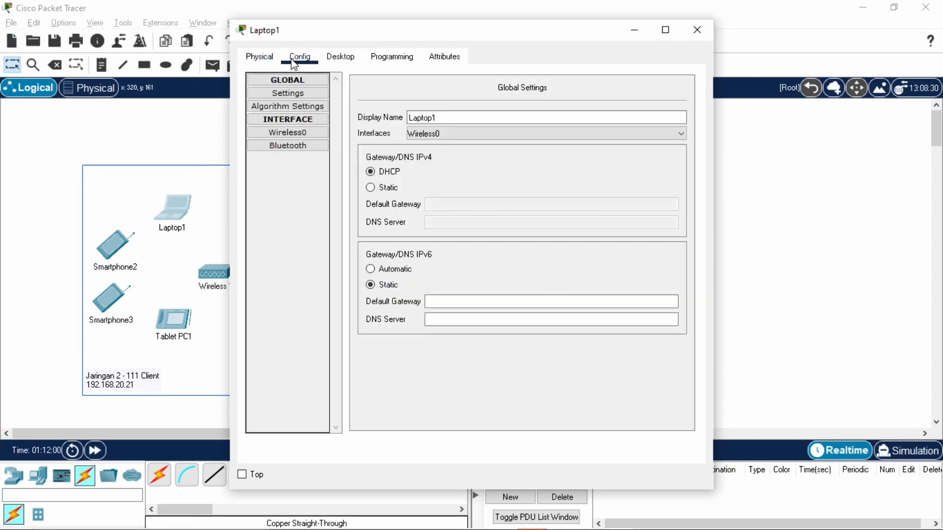
click(300, 137)
drag(570, 142, 501, 142)
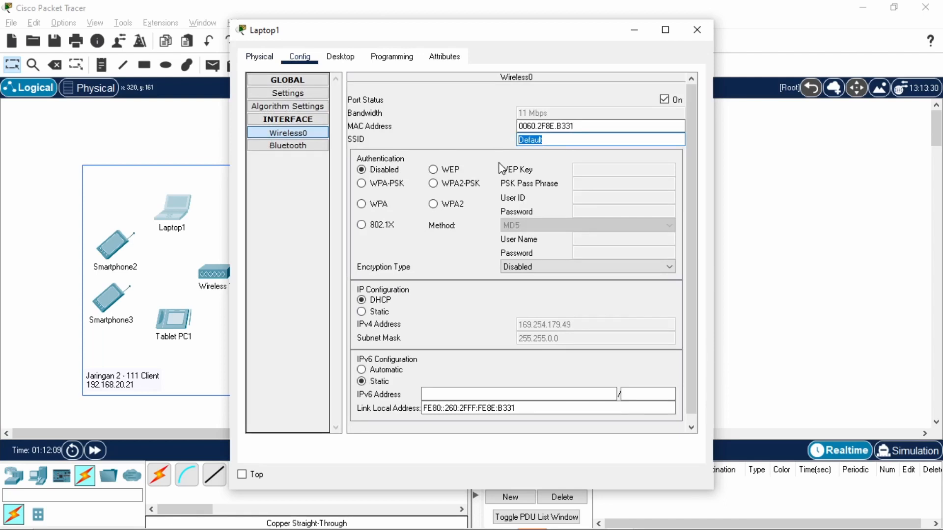
text(wifihuda)
click(474, 185)
click(592, 185)
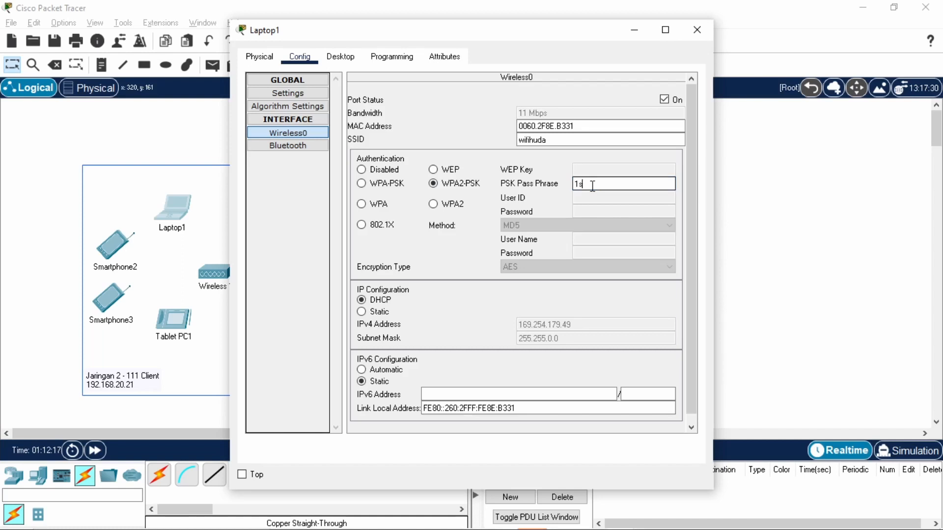
text(1sampai8)
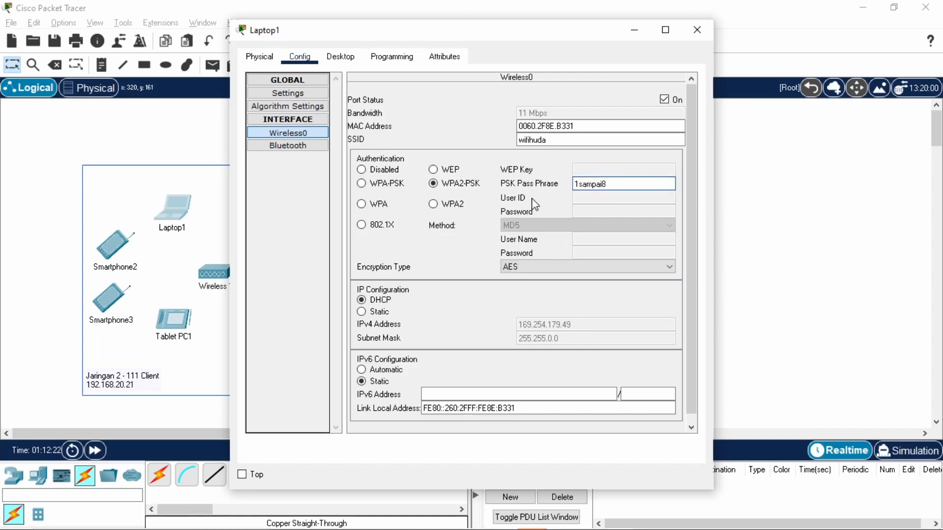
click(697, 30)
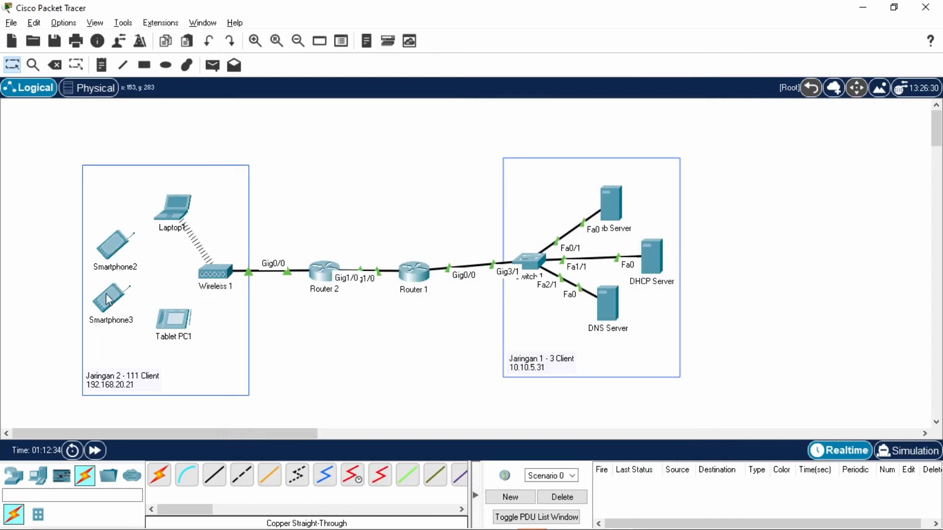
- Configure Smartphone2's Wireless0 interface with SSID "wifihuda" and WPA2-PSK authentication, entering the access point's pass phrase
click(109, 255)
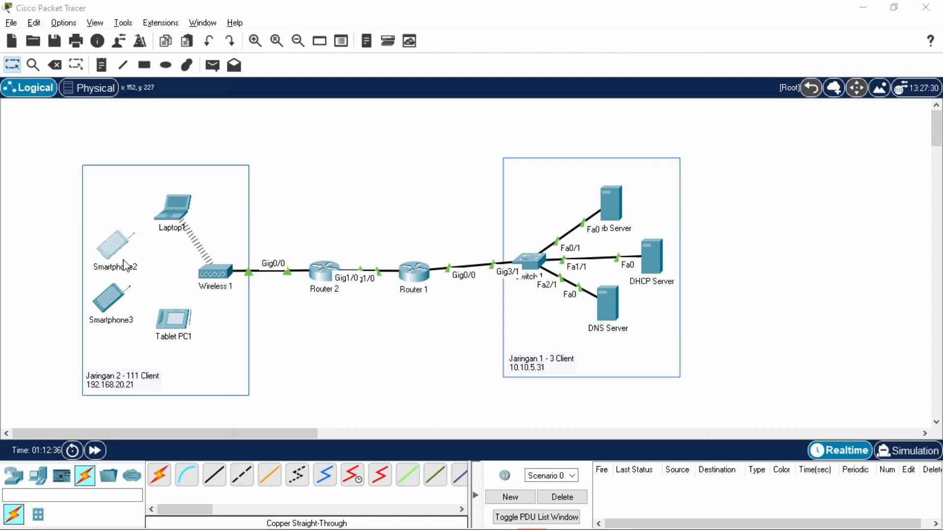
click(337, 59)
click(306, 59)
click(288, 132)
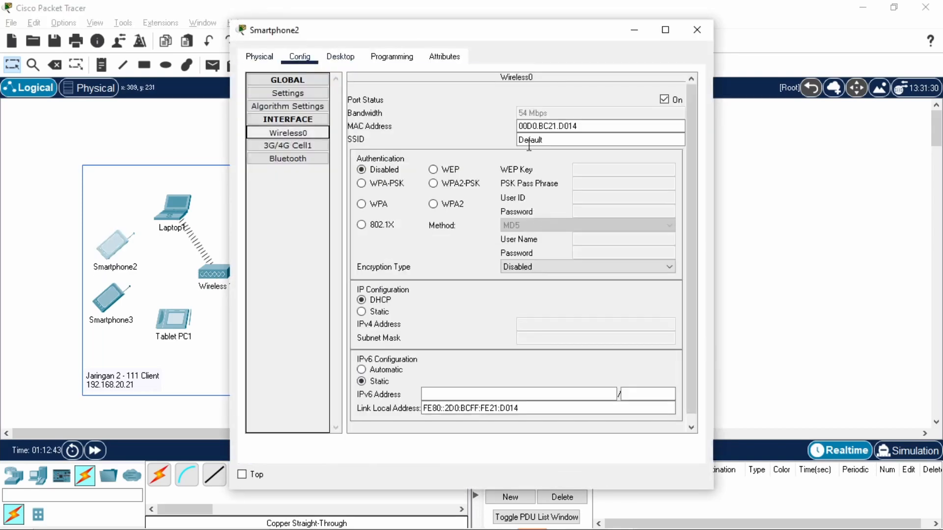
double_click(530, 139)
text(wifihuda)
click(433, 183)
click(596, 184)
text(1)
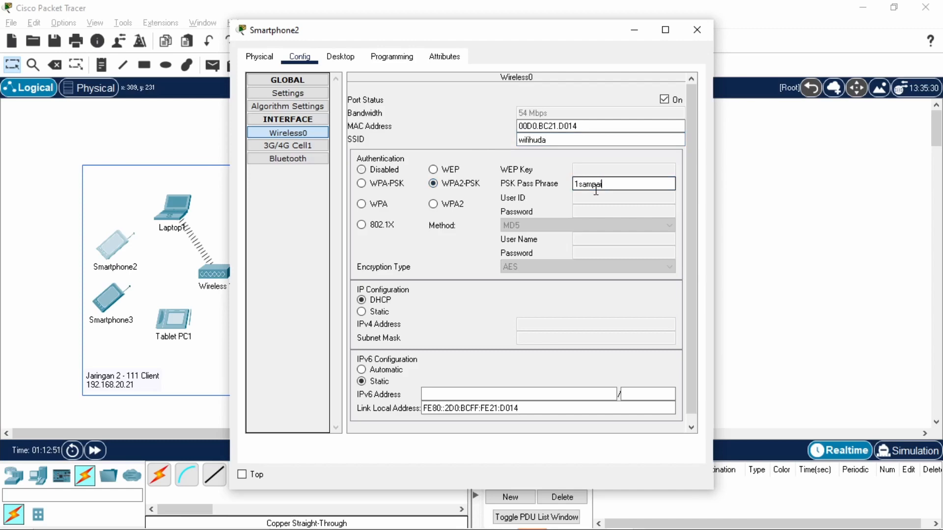
text(sampai)
click(697, 30)
- Configure Smartphone3's Wireless0 interface with SSID "wifihuda" and WPA2-PSK authentication, entering the access point's pass phrase
click(123, 292)
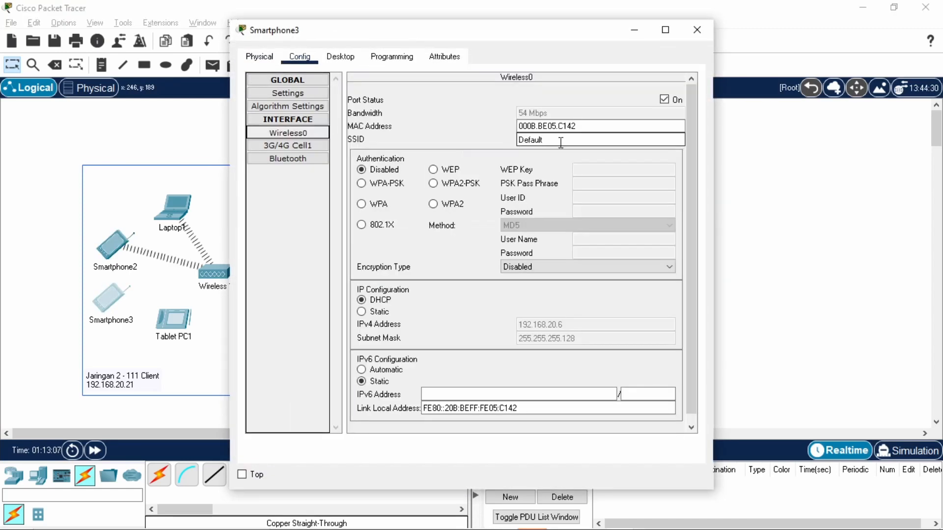
double_click(558, 140)
text(wifihuda)
click(433, 183)
click(595, 185)
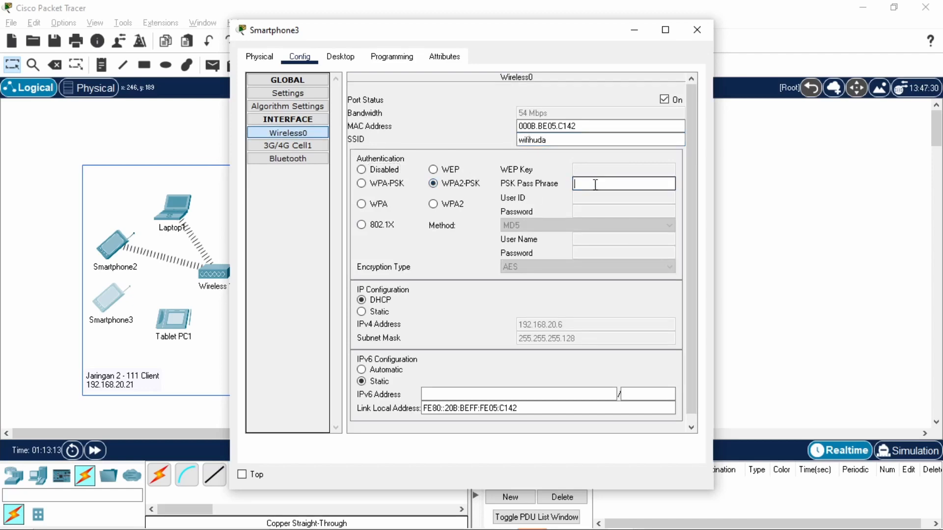
text(1sampai)
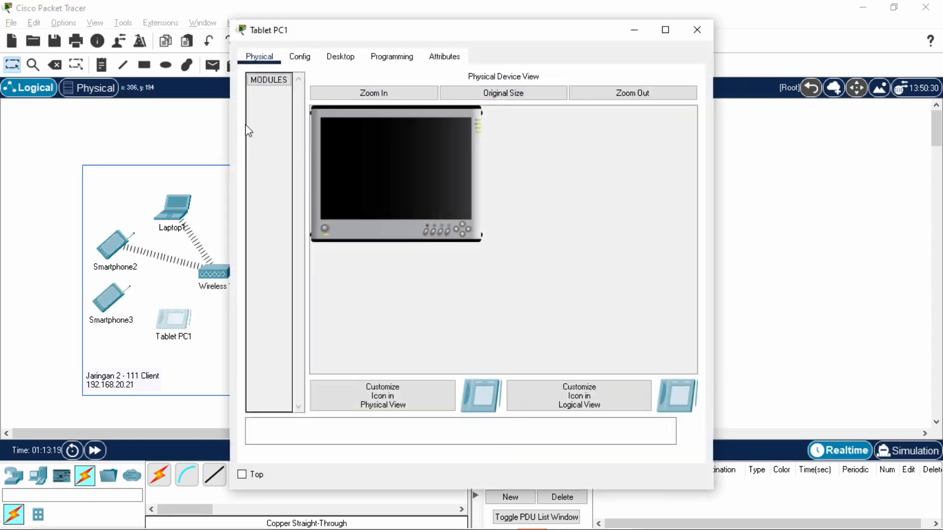
- Configure Tablet PC1's Wireless0 interface with SSID "wifihuda" and WPA2-PSK authentication, entering the access point's pass phrase
click(300, 57)
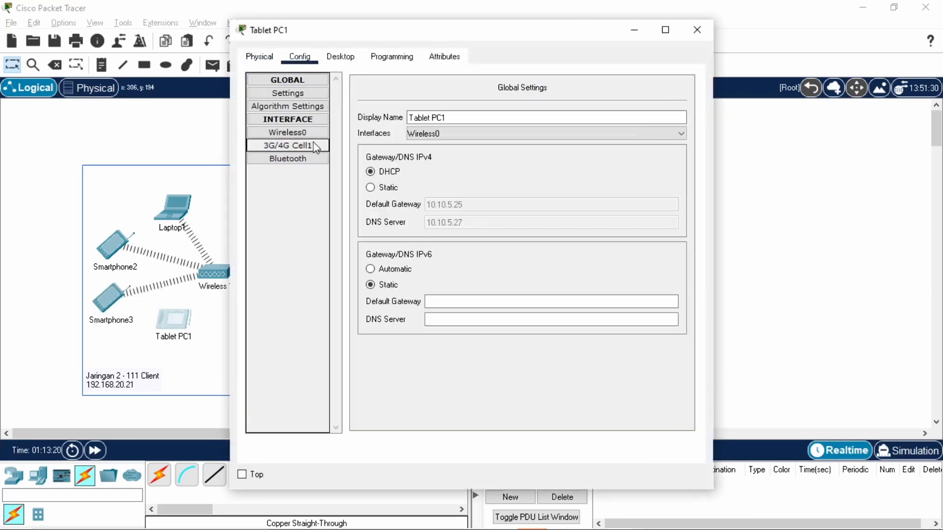
click(288, 133)
click(541, 140)
double_click(542, 140)
text(wifihuda)
click(432, 183)
click(595, 185)
text(1sampai8)
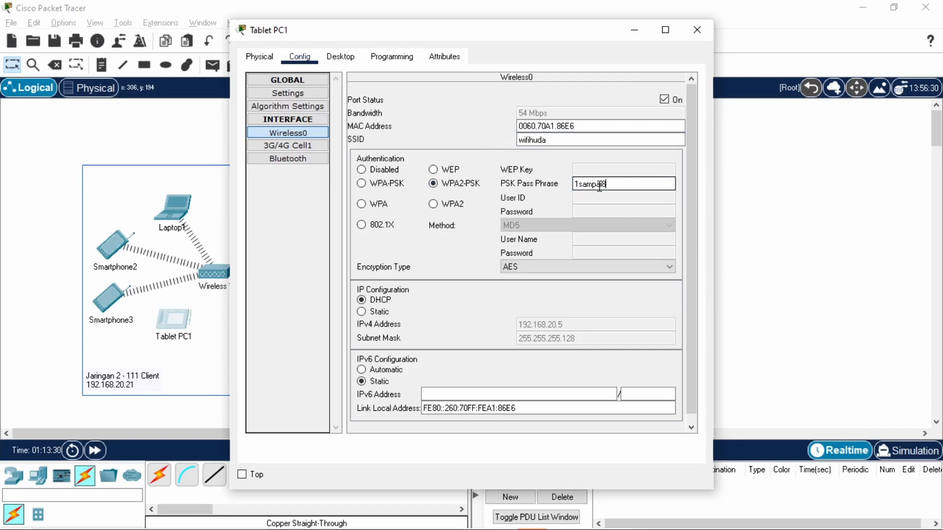
click(353, 58)
click(314, 55)
click(697, 30)
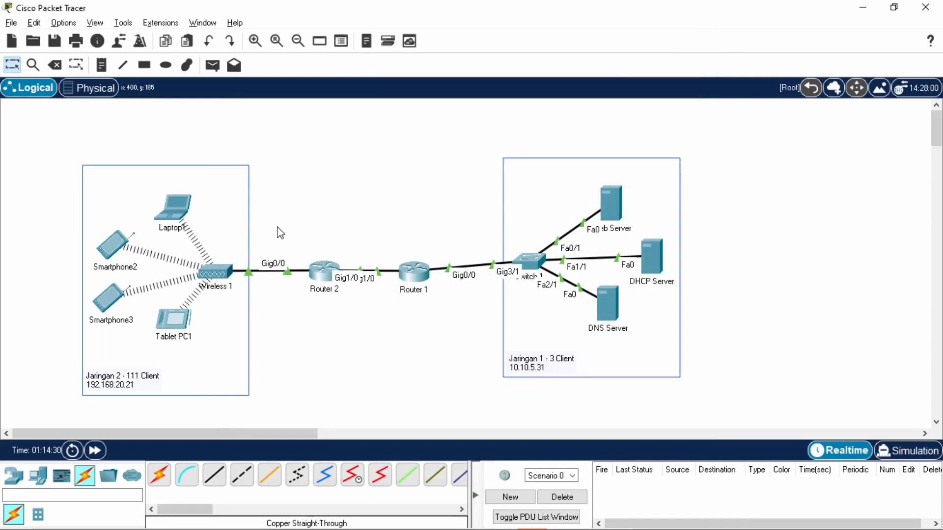
- Check the DHCP-assigned IP configuration on Laptop1 and Smartphone2
click(173, 206)
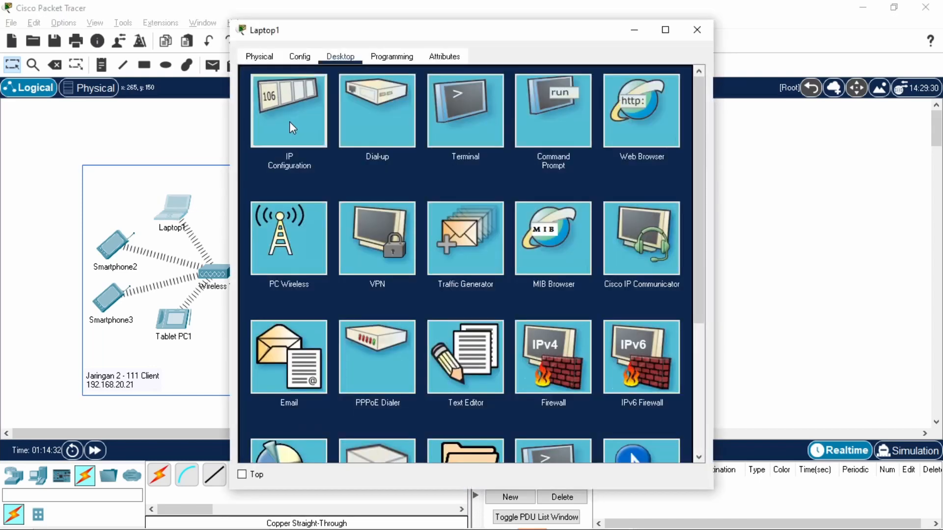
click(290, 122)
click(697, 29)
click(114, 244)
click(337, 57)
click(295, 109)
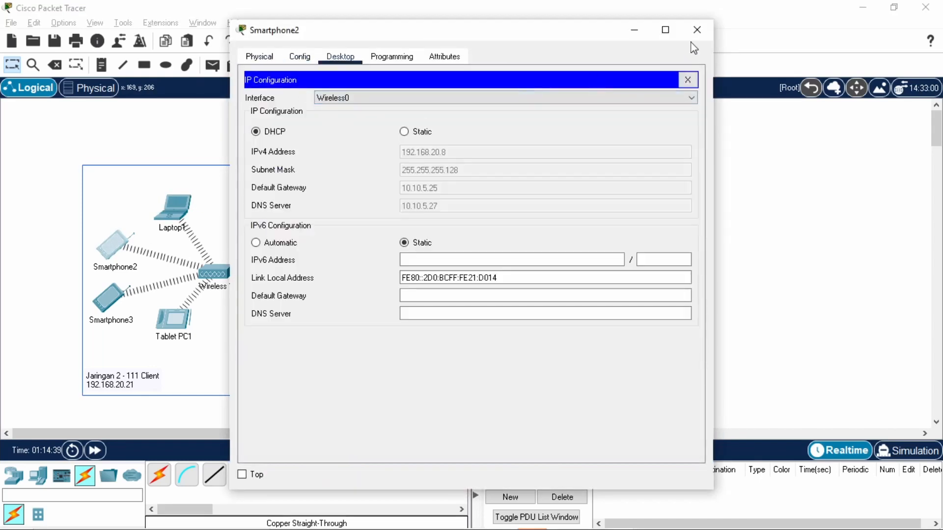
click(694, 30)
- Check the DHCP-assigned IP configuration on Smartphone3 and Tablet PC1
click(112, 301)
click(341, 57)
click(295, 109)
click(697, 30)
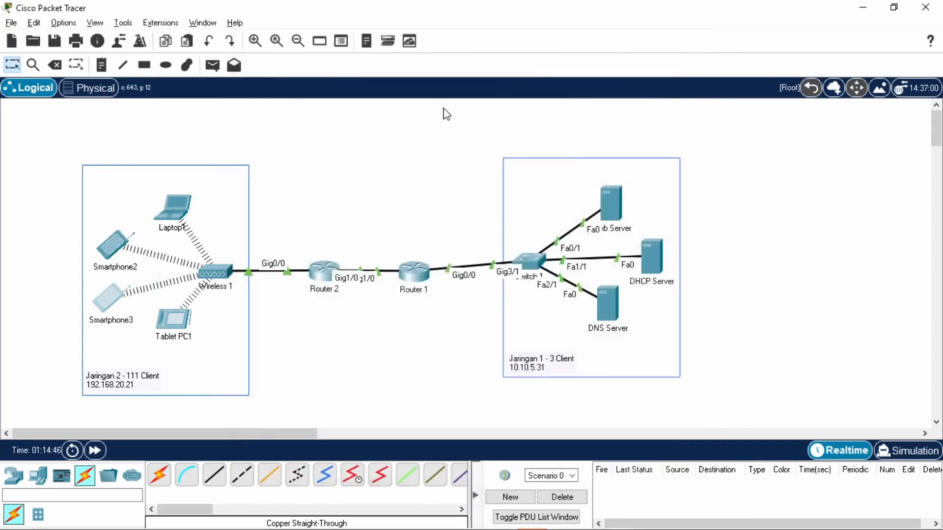
click(173, 319)
click(339, 57)
click(294, 110)
click(695, 29)
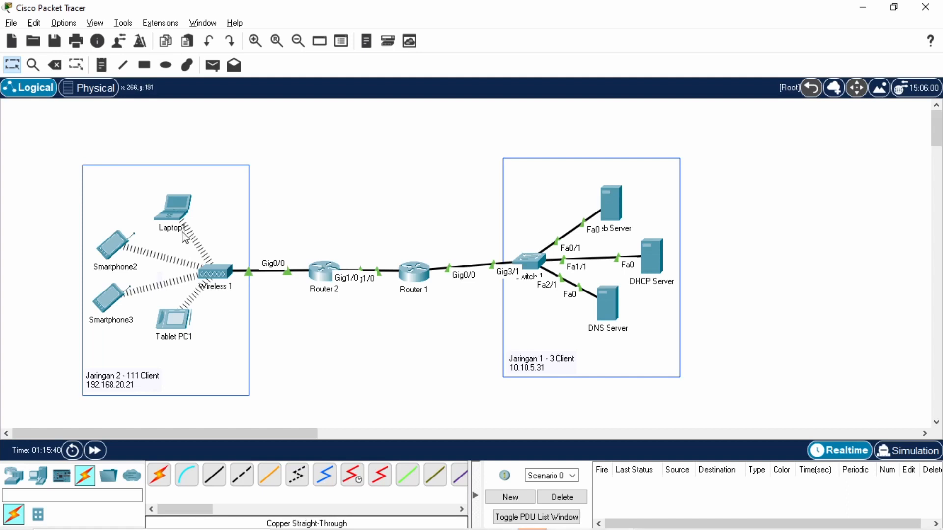
- Load the web server's home page by its .edu domain name in Smartphone2's web browser
click(118, 252)
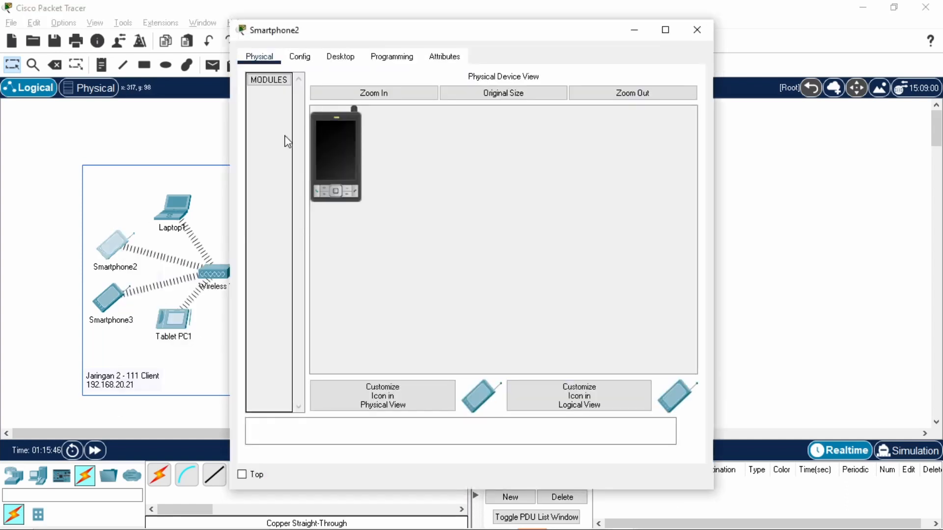
click(352, 60)
click(549, 126)
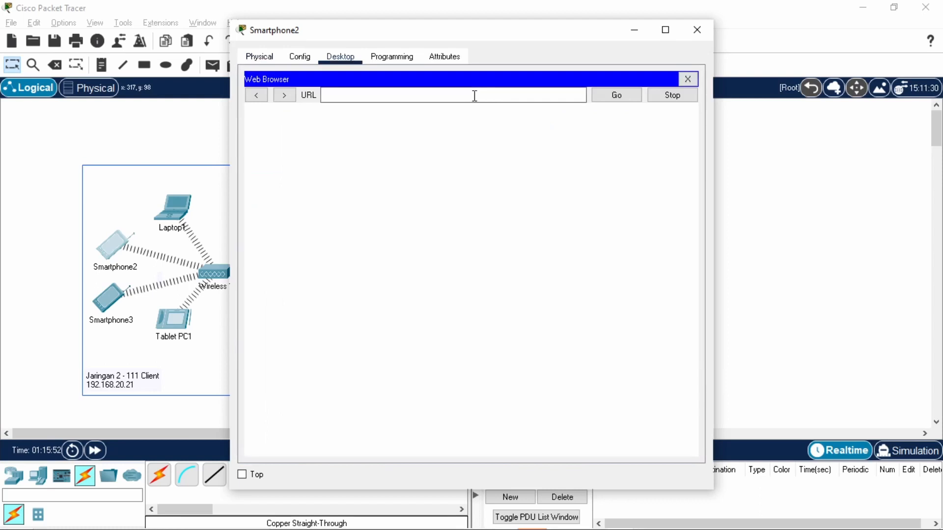
click(475, 96)
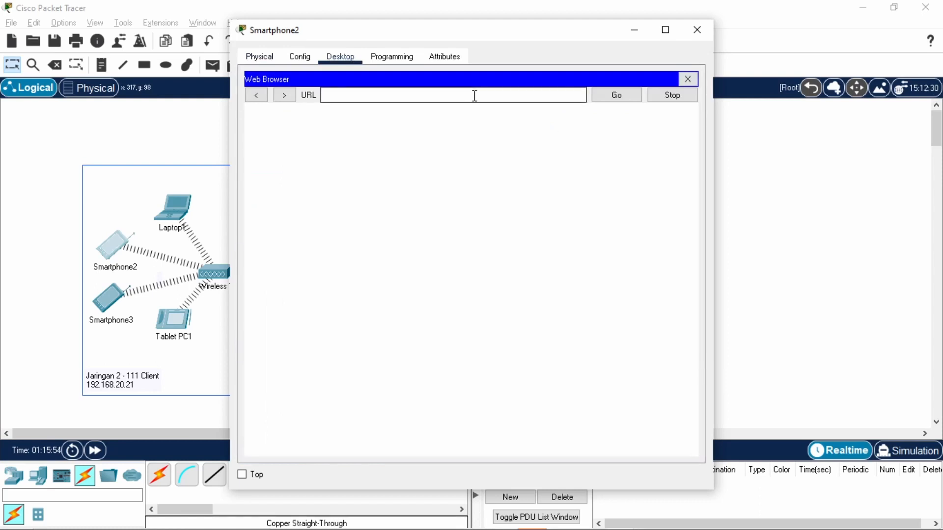
text(www.huda1905375.edu)
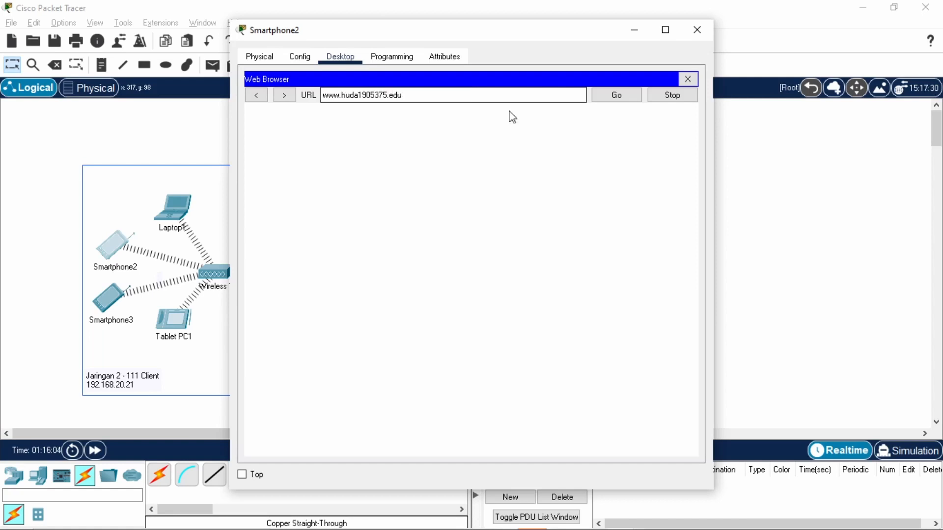
click(617, 98)
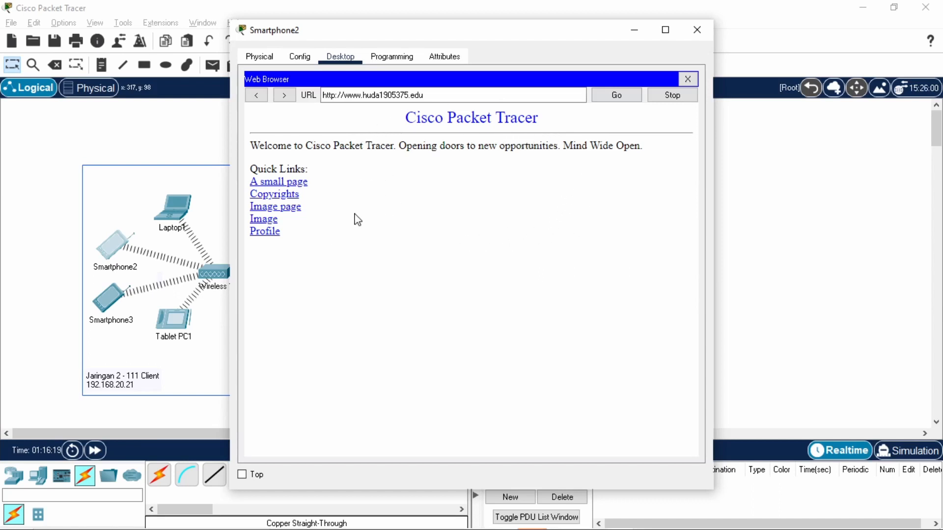
- Open the Profile page from the site's quick links and look through its contents
click(281, 234)
scroll(398, 222, down, 5)
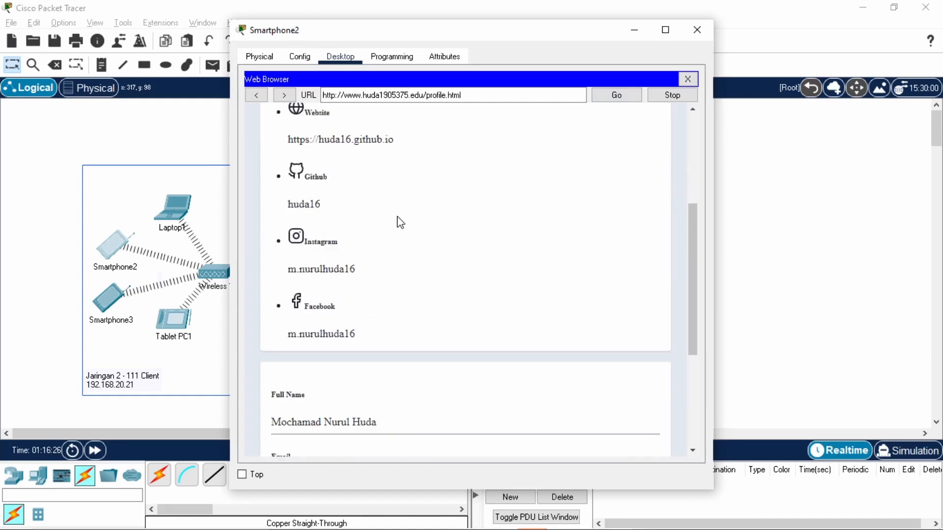
scroll(400, 222, down, 3)
scroll(401, 222, up, 6)
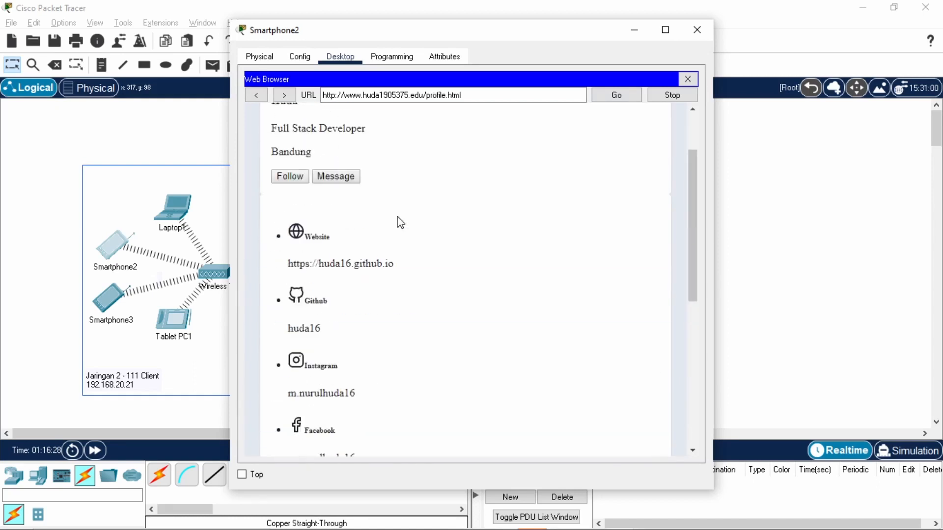
scroll(399, 222, up, 2)
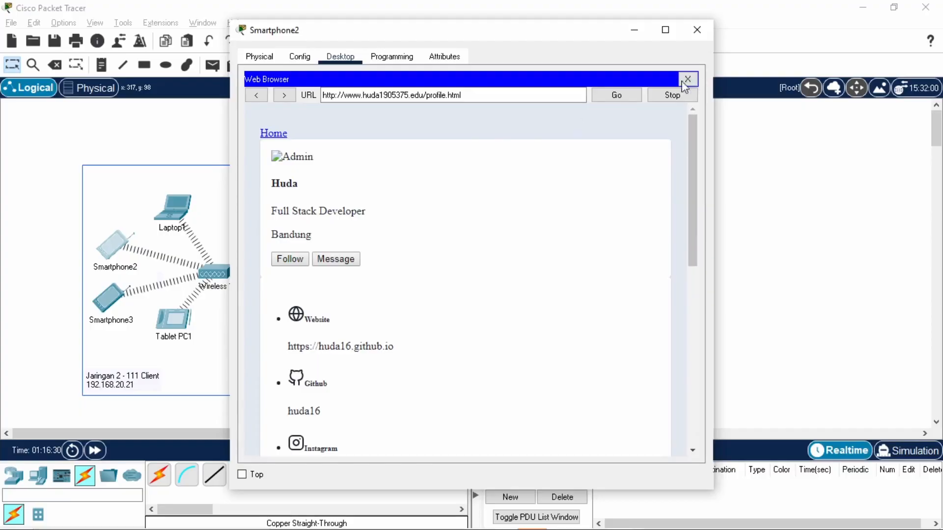